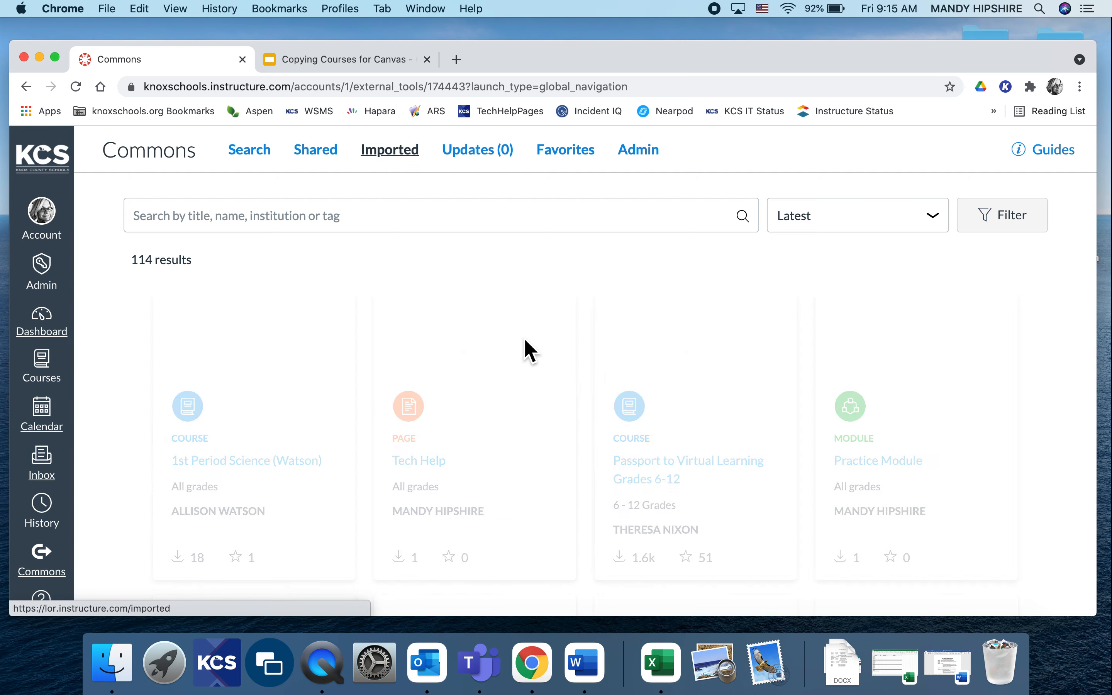
Step: Open the Freak the Mighty Novel Study module from the imported resources and view its preview
scroll(541, 420, "down", 5)
scroll(541, 419, "down", 3)
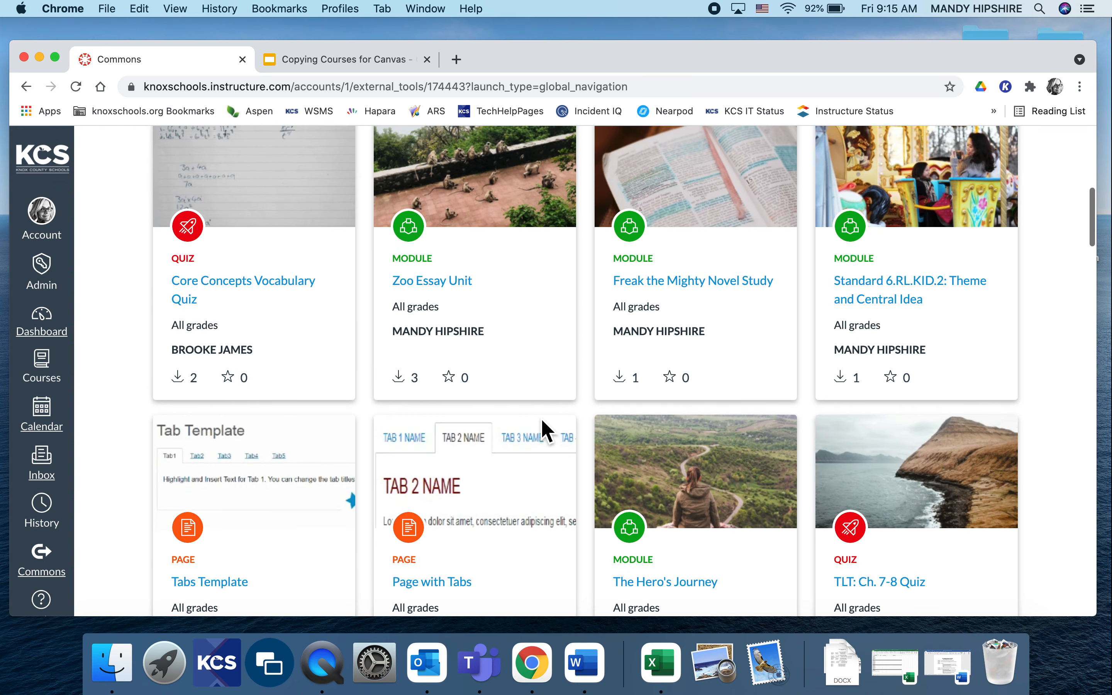
left_click(694, 283)
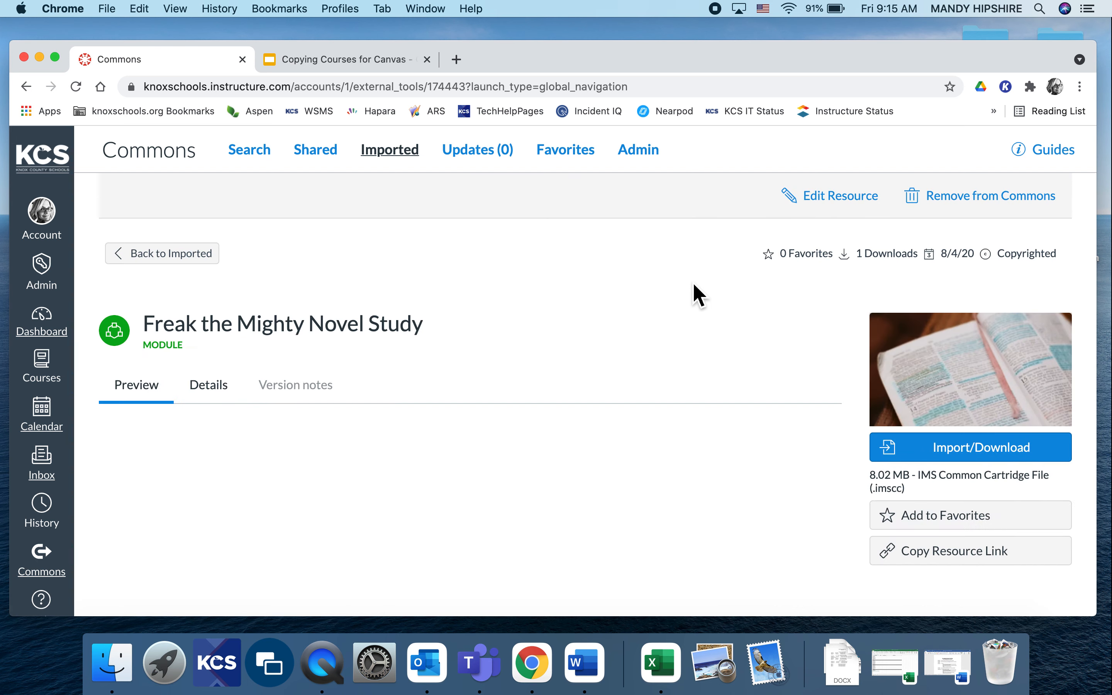
scroll(946, 353, "down", 3)
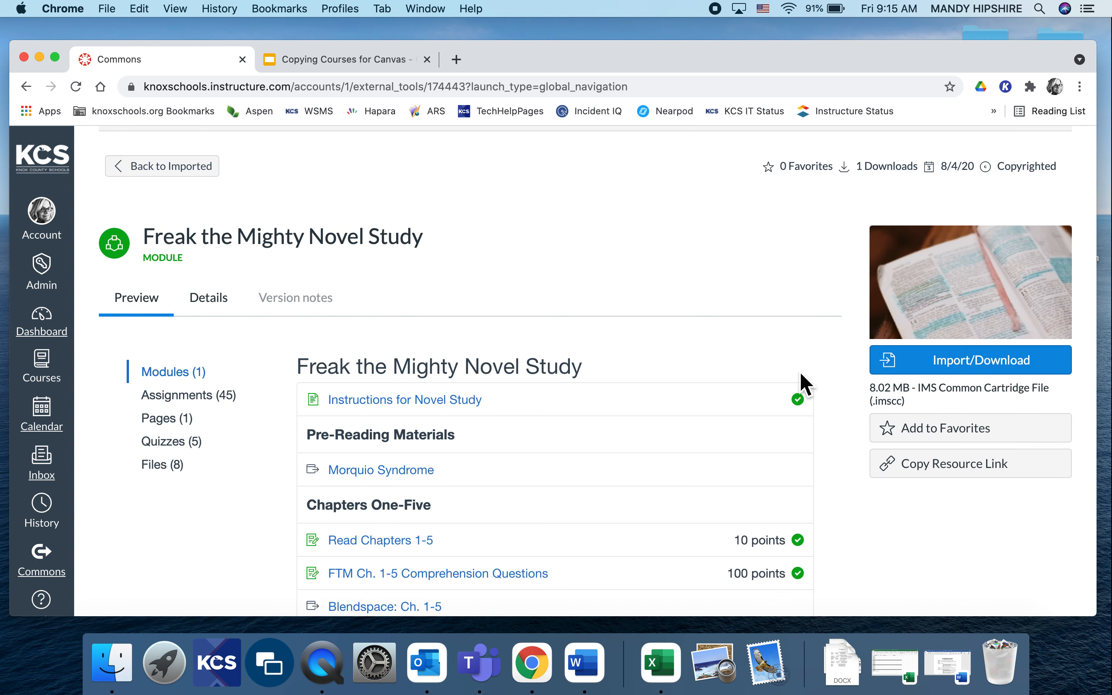
Step: Select Practice Course 2021-22 as the module's import destination, and close the import options without importing
left_click(947, 367)
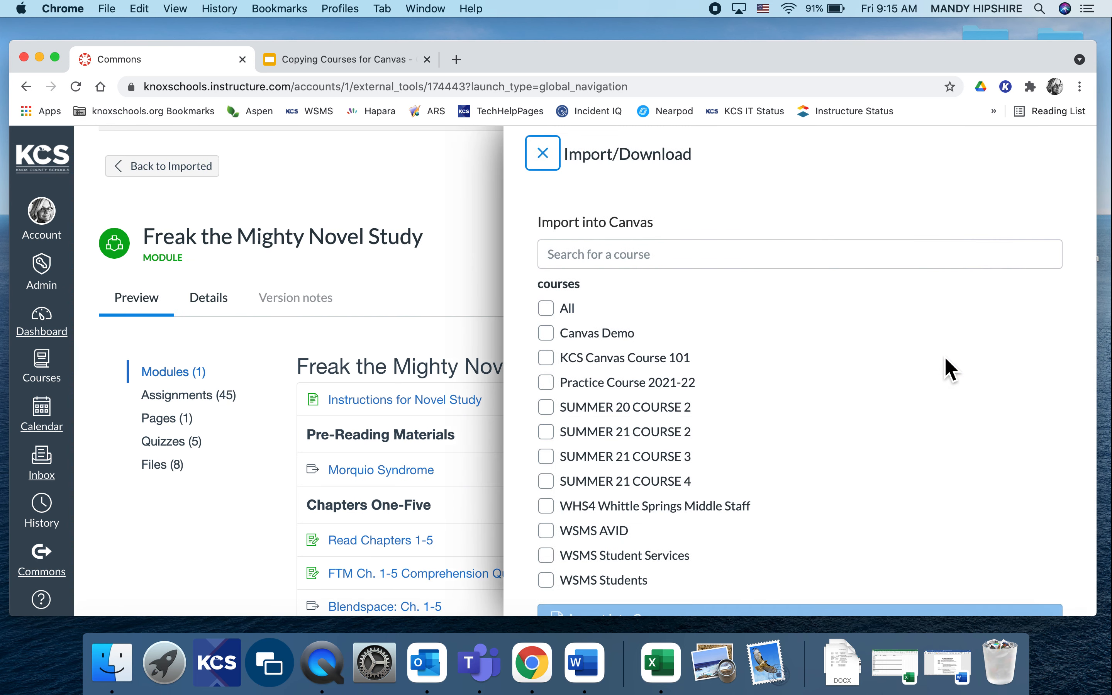
left_click(549, 383)
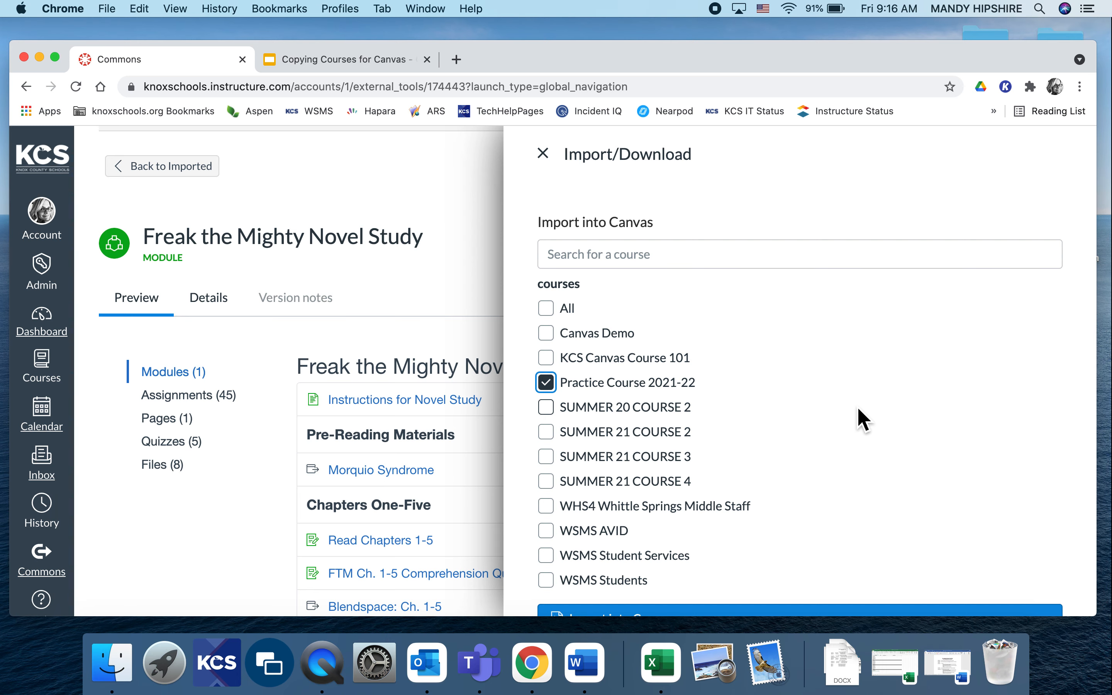
scroll(861, 411, "down", 3)
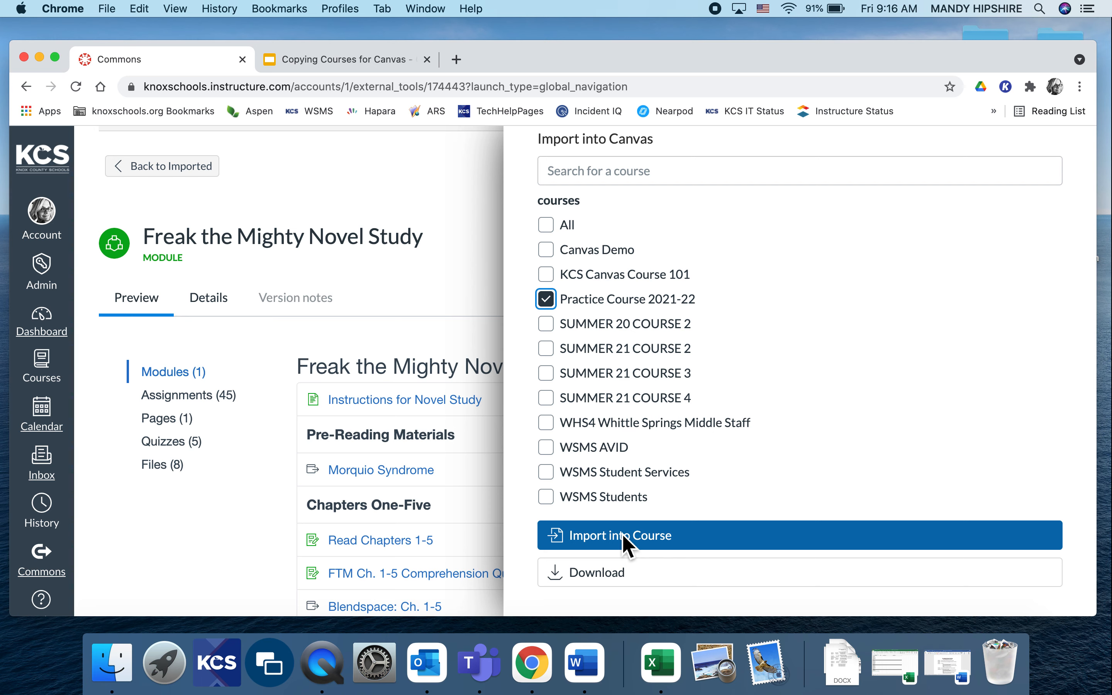
scroll(723, 348, "up", 3)
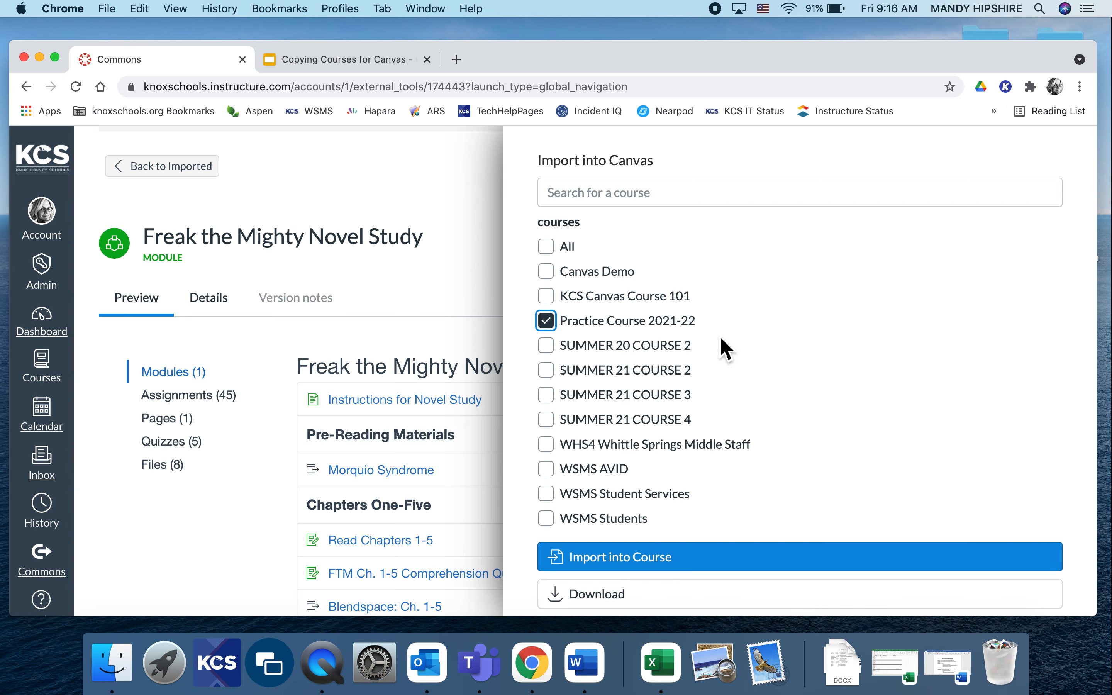
left_click(541, 156)
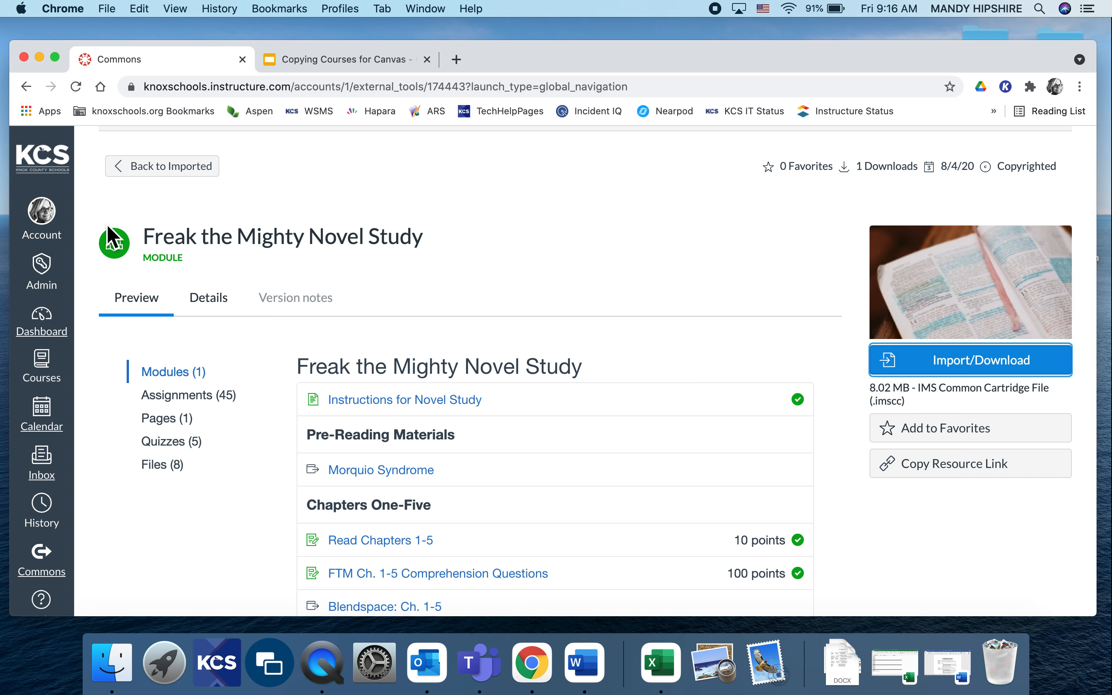
Step: Open Practice Course 2021-22 from the unpublished courses on the dashboard
left_click(42, 323)
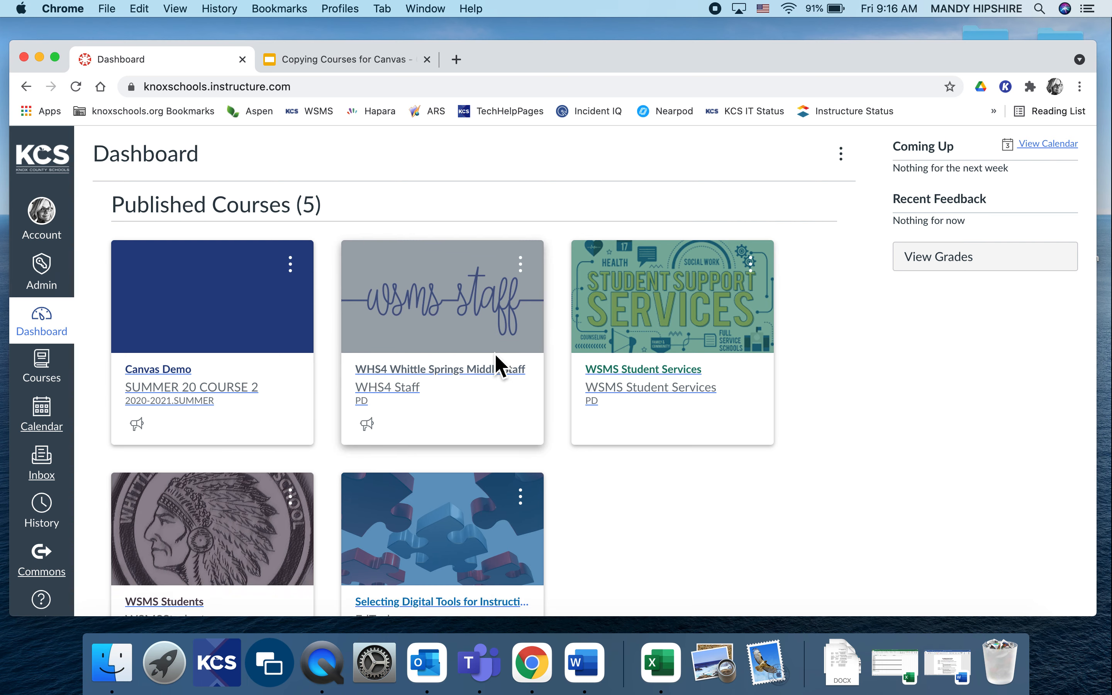
scroll(496, 357, "down", 8)
scroll(496, 355, "down", 1)
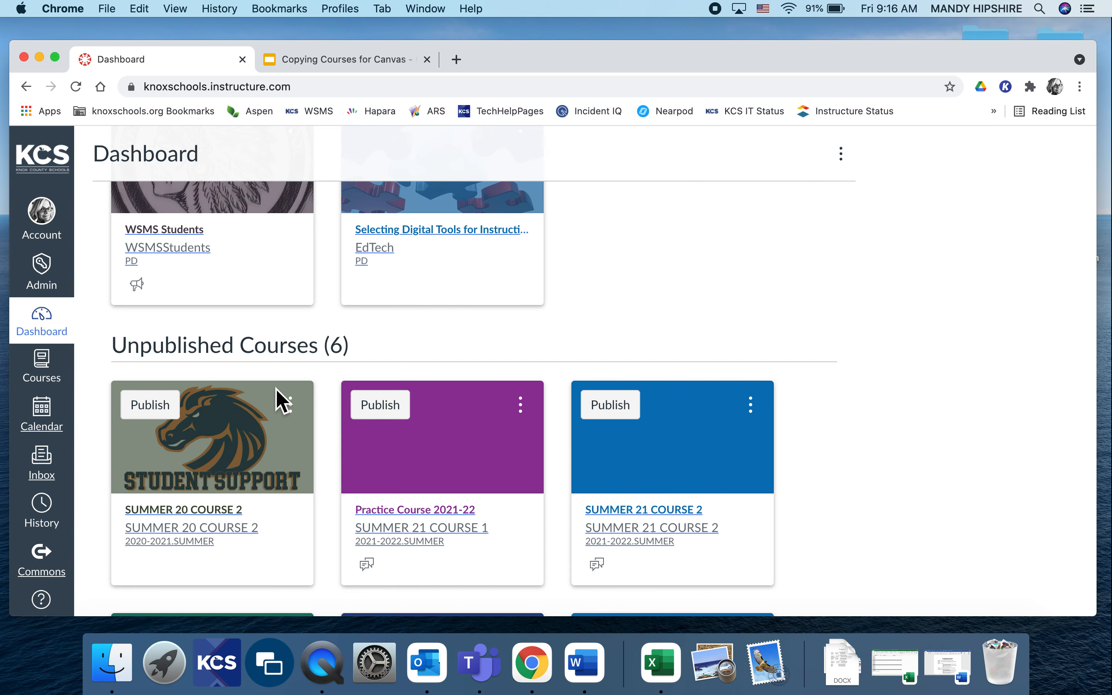
scroll(531, 294, "up", 5)
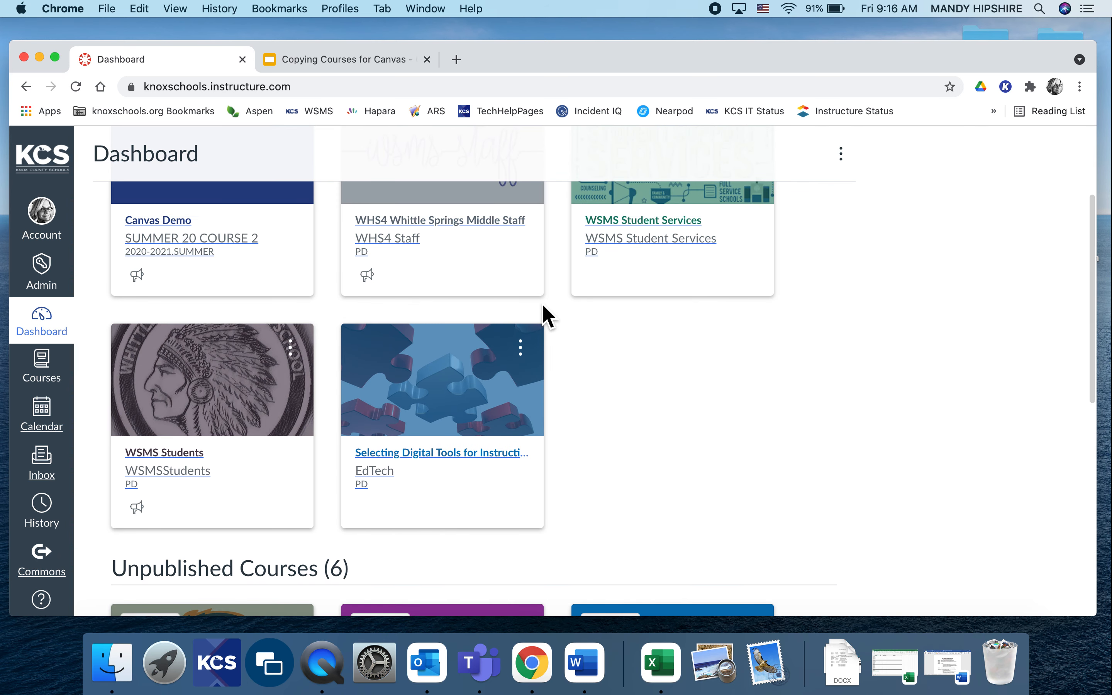
scroll(542, 304, "down", 8)
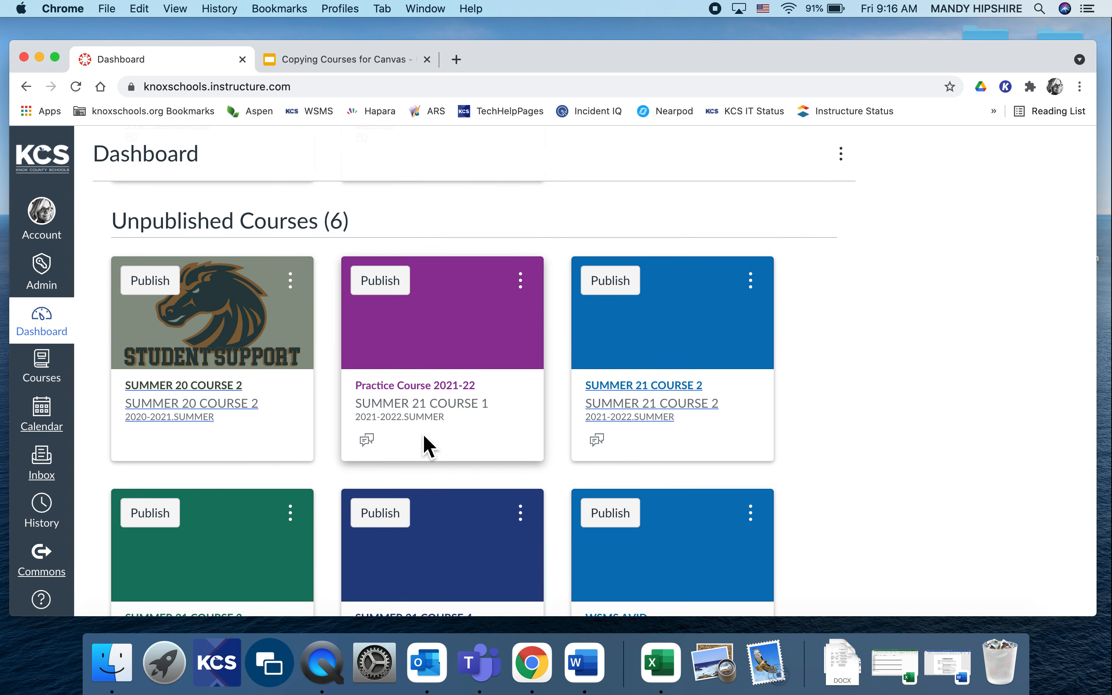
left_click(417, 404)
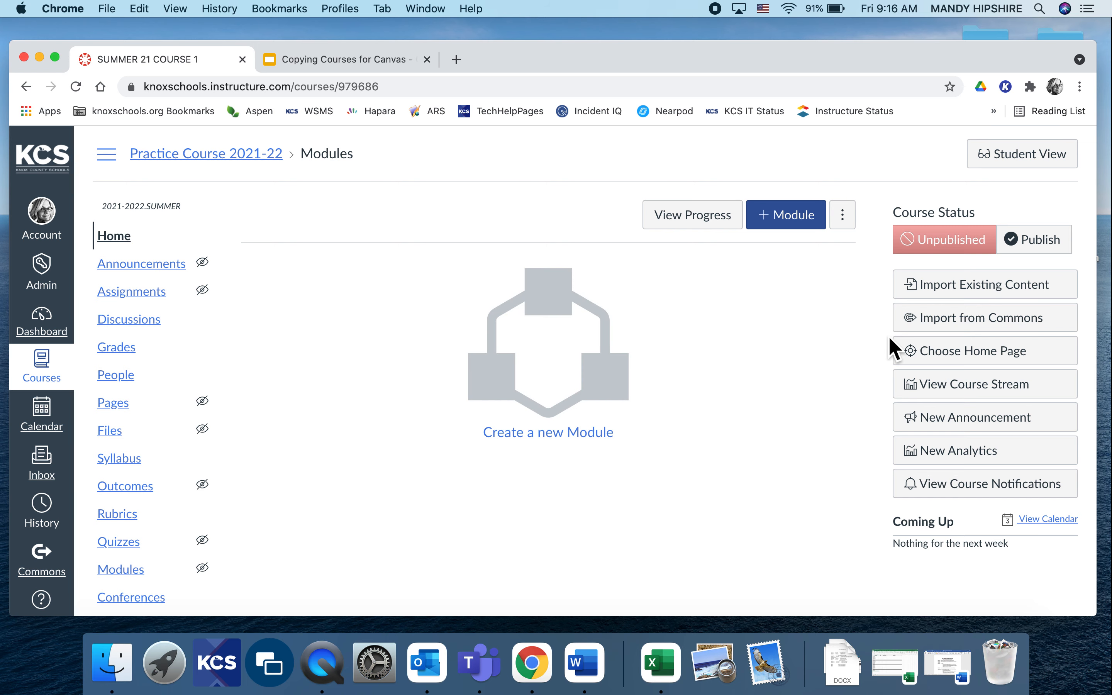
Step: Start importing existing content into the course, with Copy a Canvas Course as the content type
left_click(971, 288)
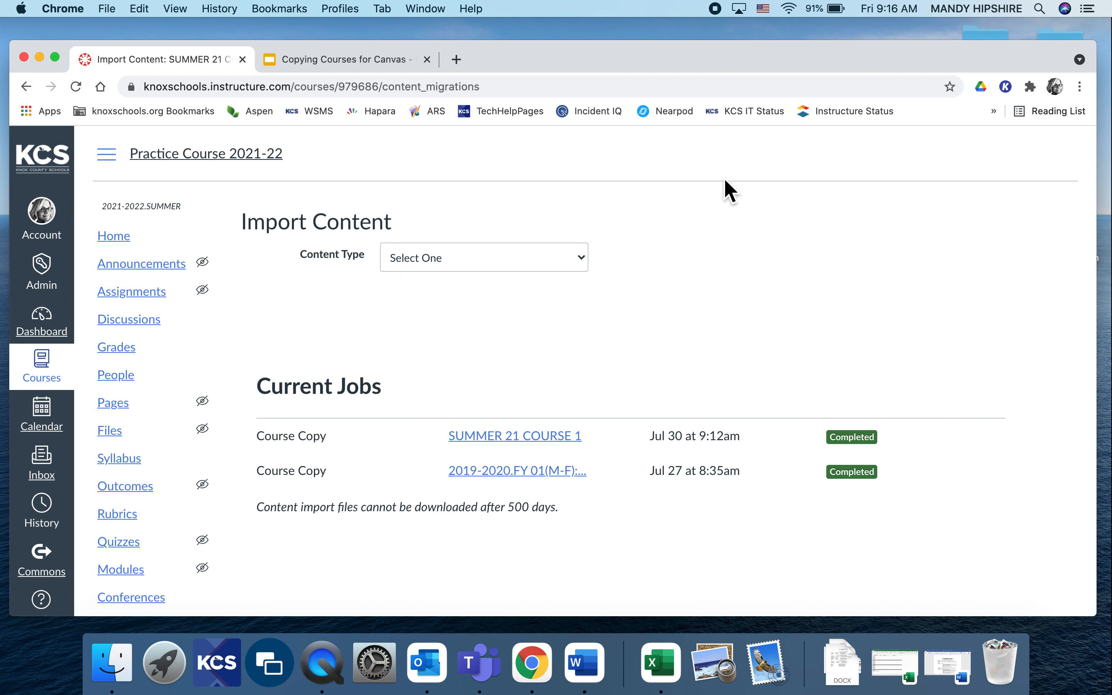
left_click(568, 257)
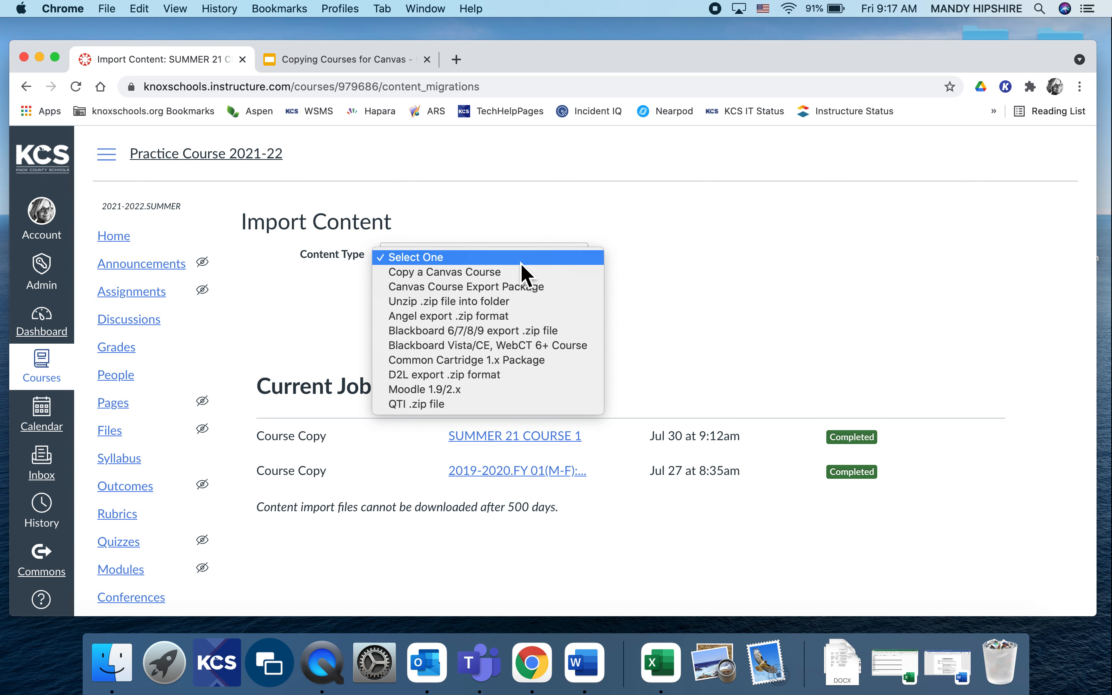
left_click(474, 271)
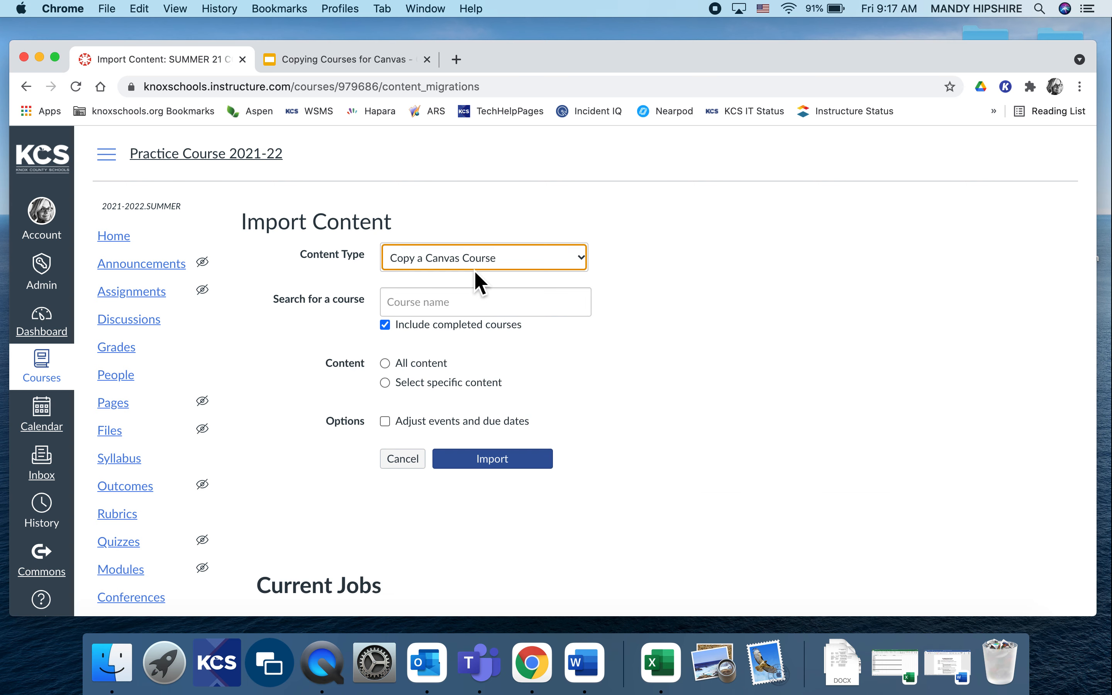
Step: Try searching for the source course as "1st period", and clear the entry
left_click(437, 311)
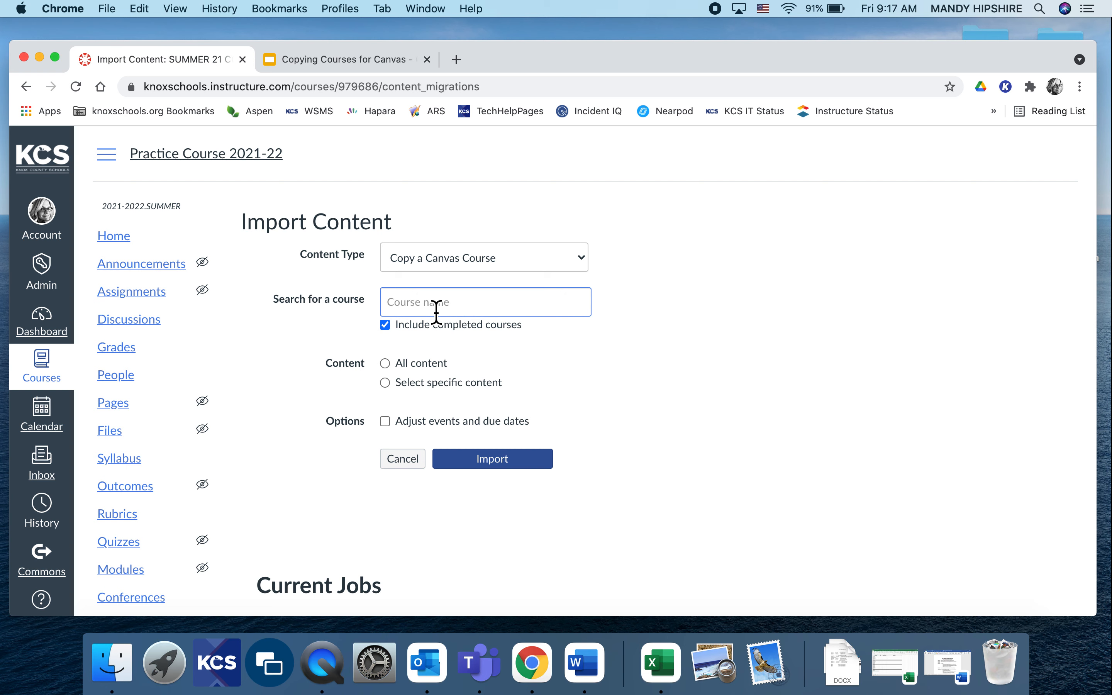
type("1st period")
key("BackSpace")
key("BackSpace")
key("BackSpace")
key("BackSpace")
key("BackSpace")
Step: Search for source courses with "2020" and look through the matching course list
type("20")
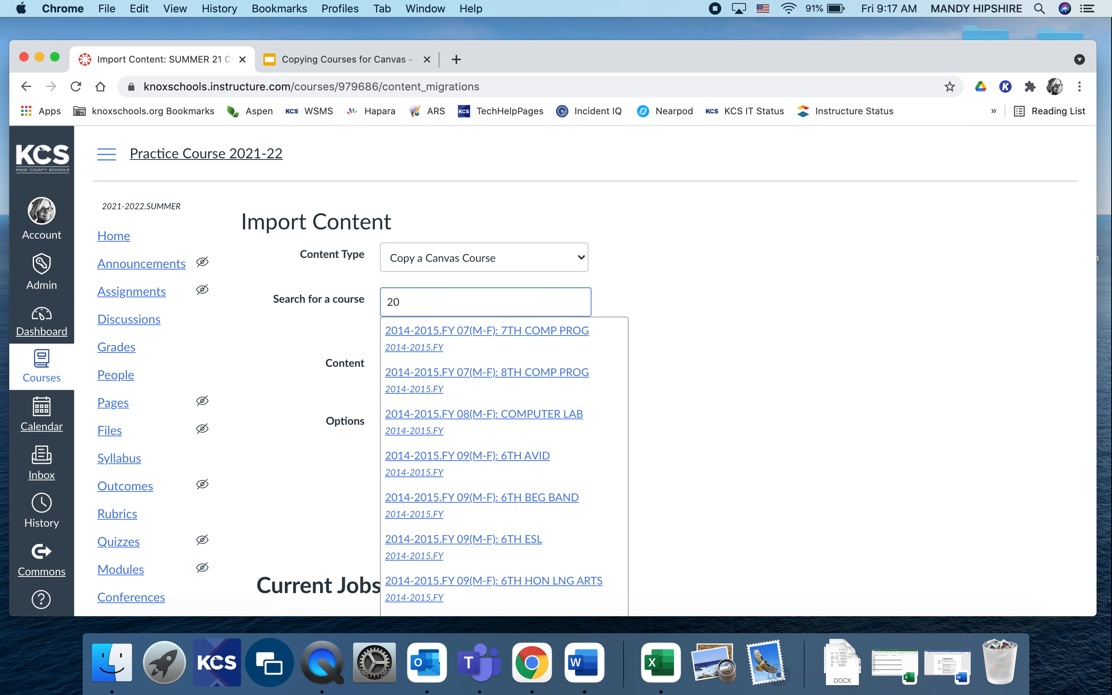
type("20")
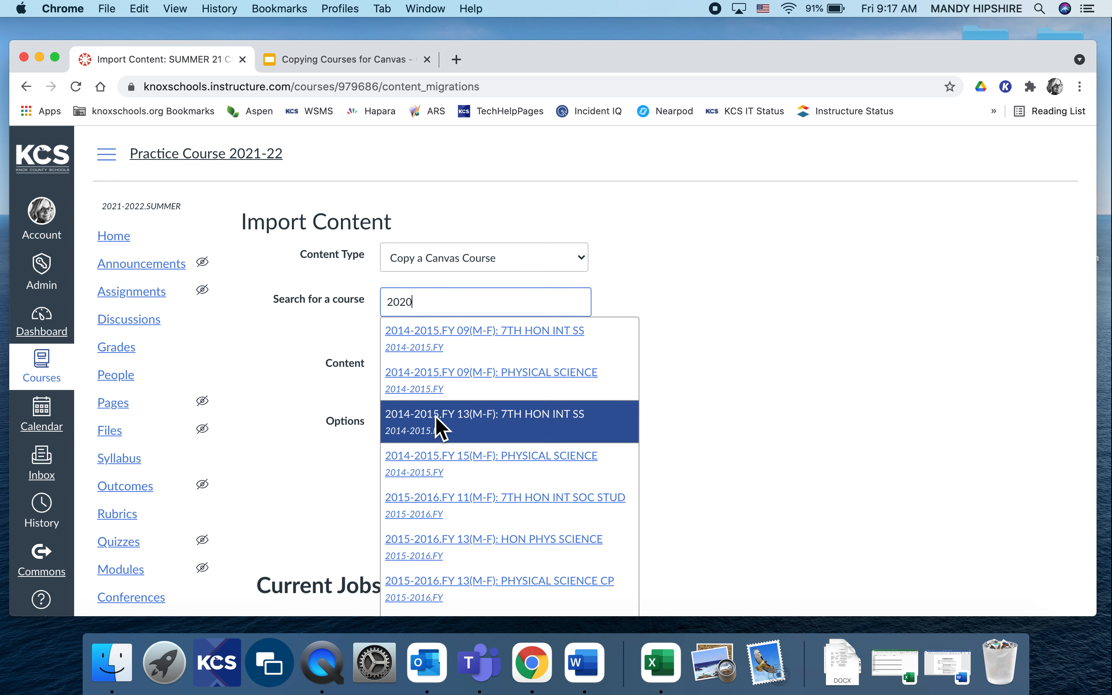
scroll(436, 418, "down", 3)
scroll(436, 418, "down", 10)
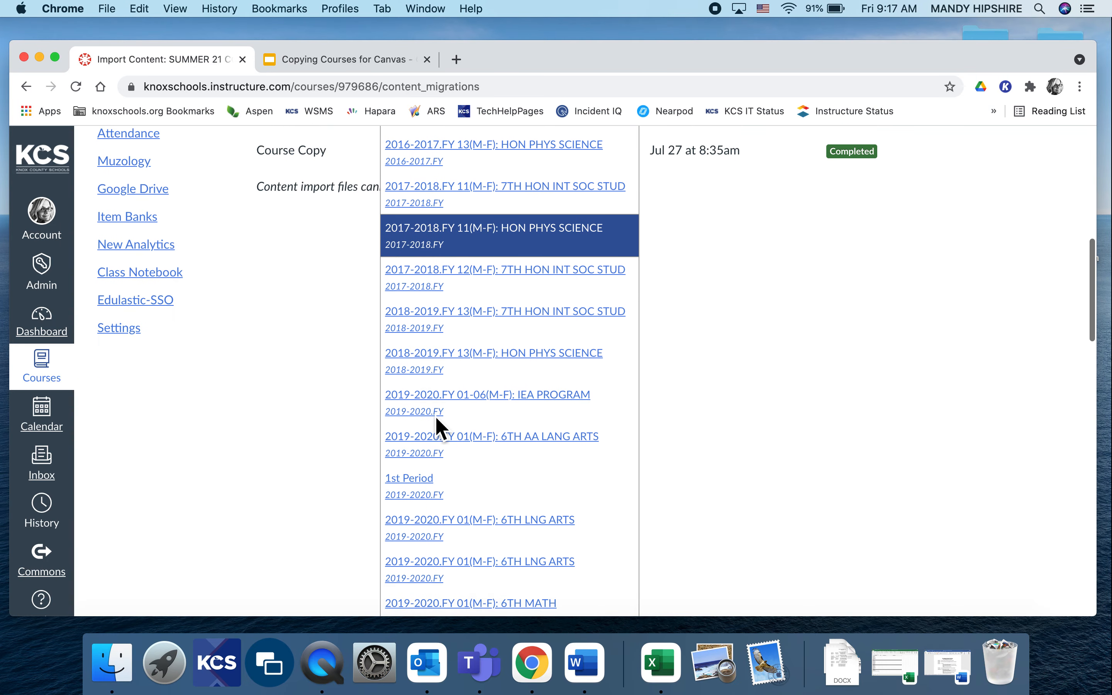
scroll(436, 416, "down", 9)
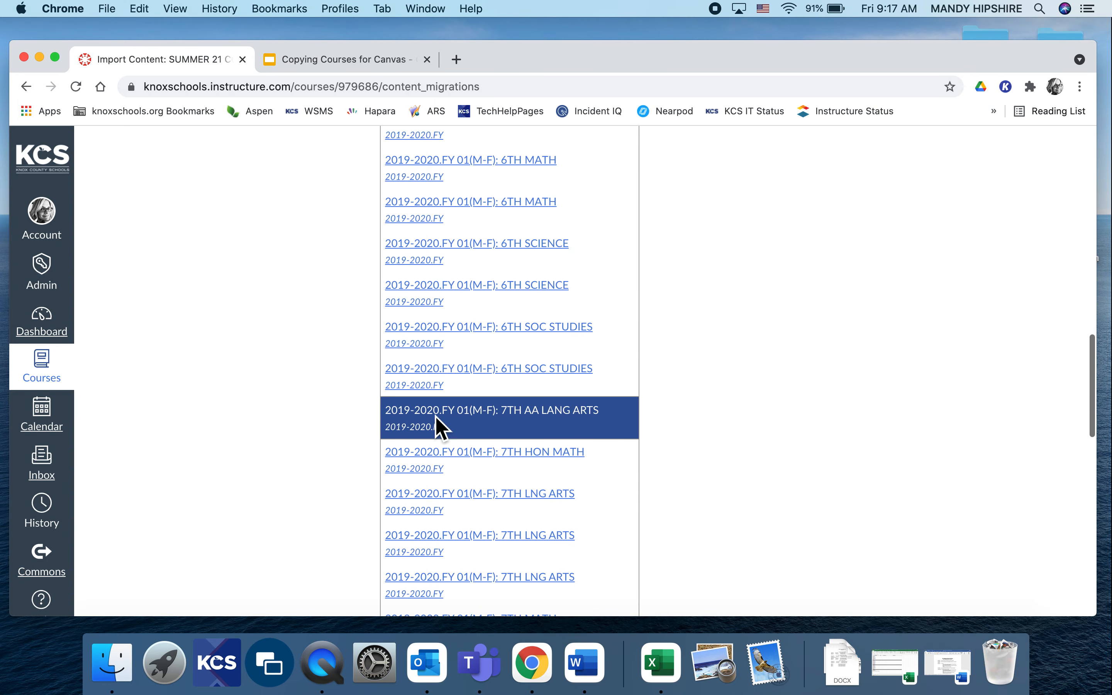
scroll(435, 416, "down", 15)
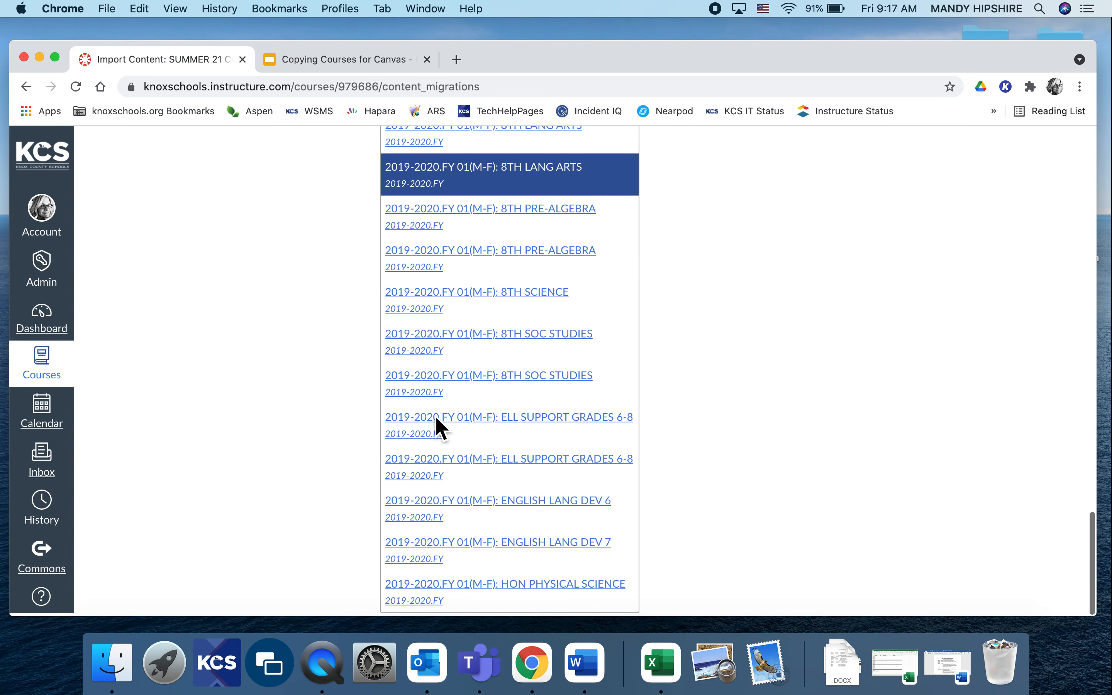
scroll(435, 417, "up", 20)
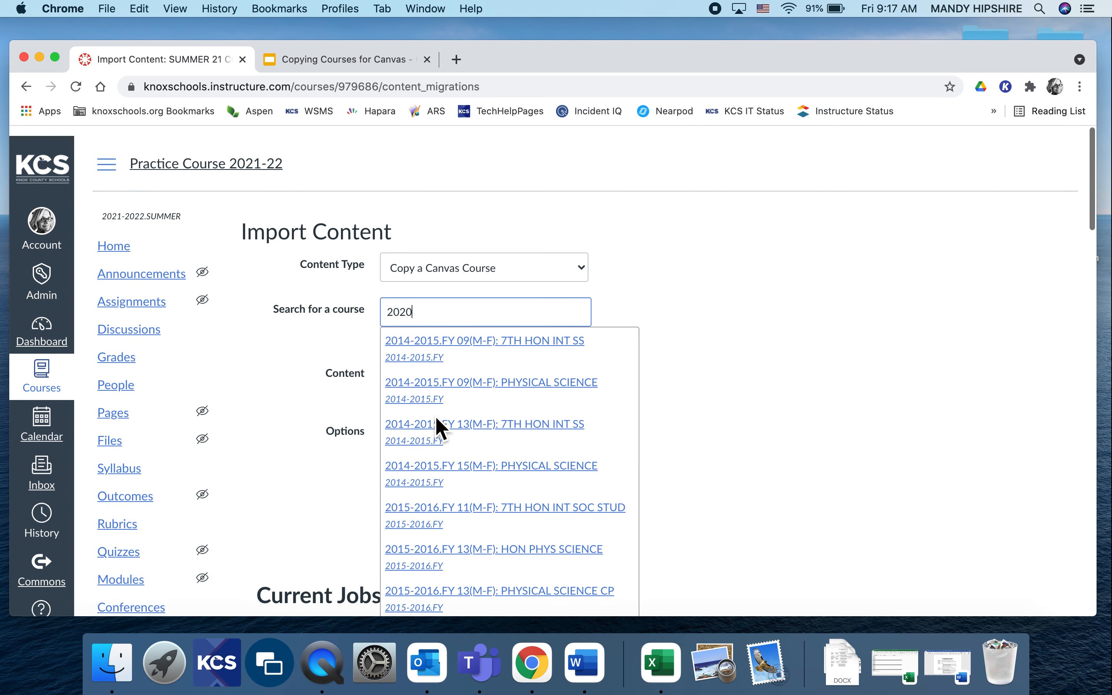
Step: Change the source course search to "2019-20" and look for the 1st Period course
key("BackSpace")
key("BackSpace")
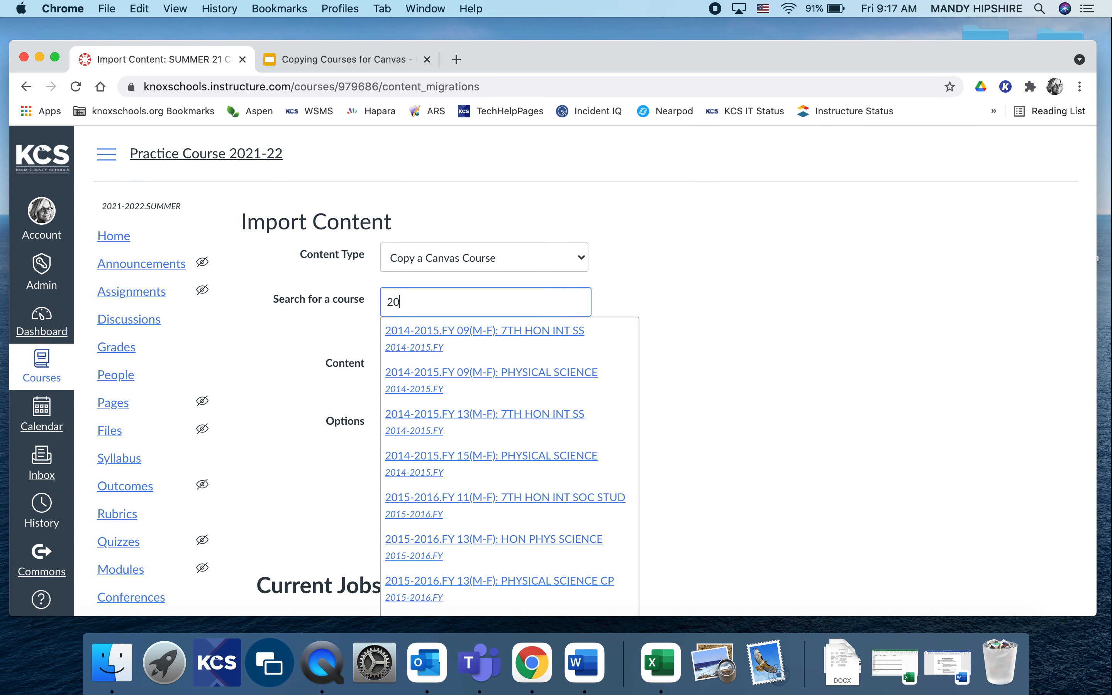
type("19-")
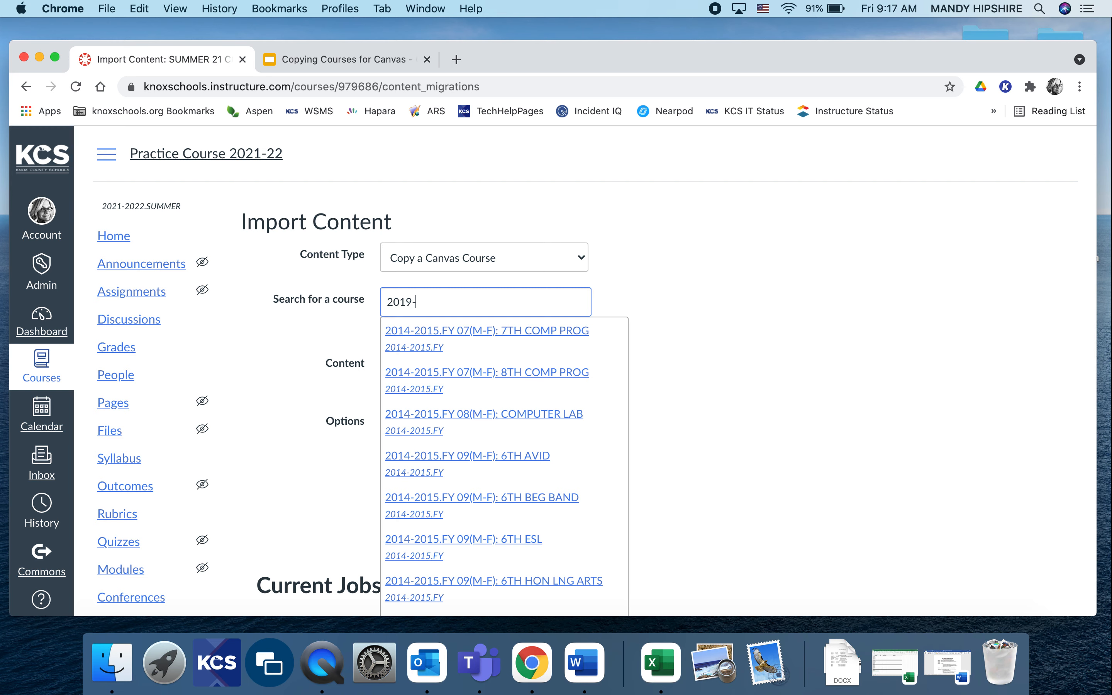
type("20")
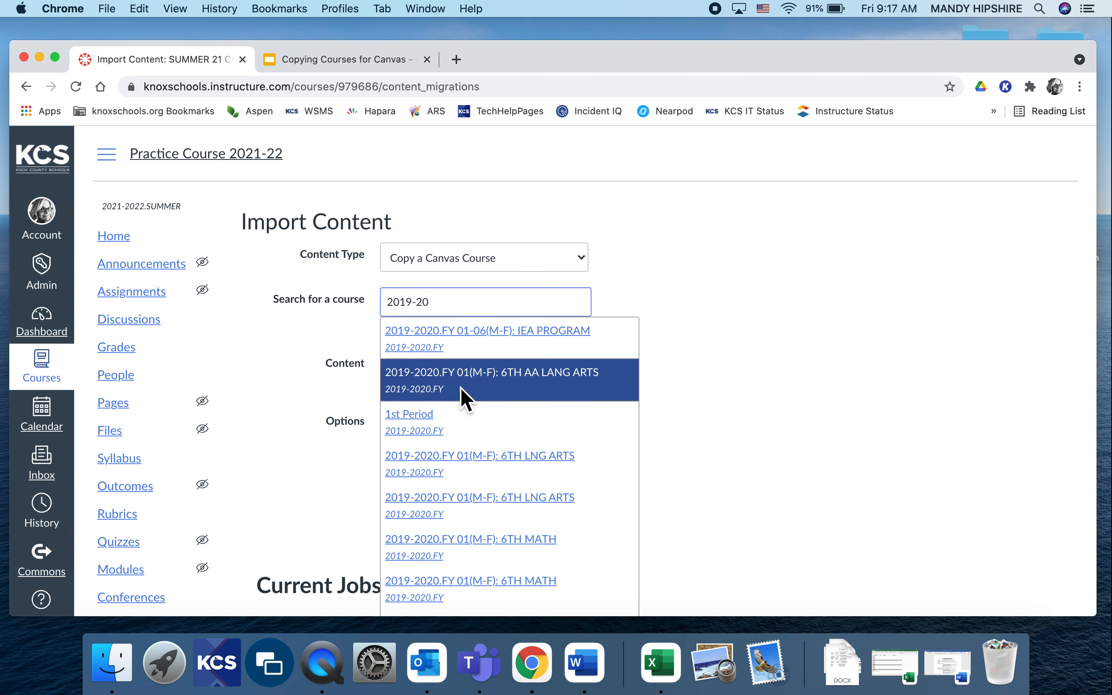
scroll(485, 466, "down", 3)
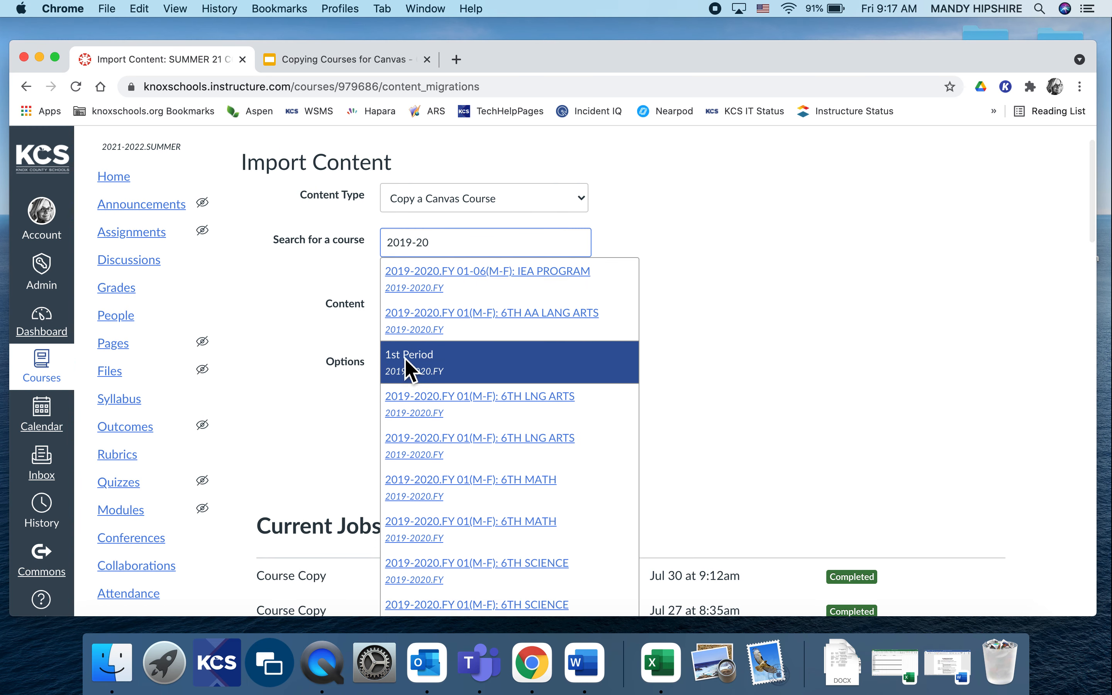
Step: Choose the 2019-2020 1st Period course as the source and import all of its content
left_click(405, 358)
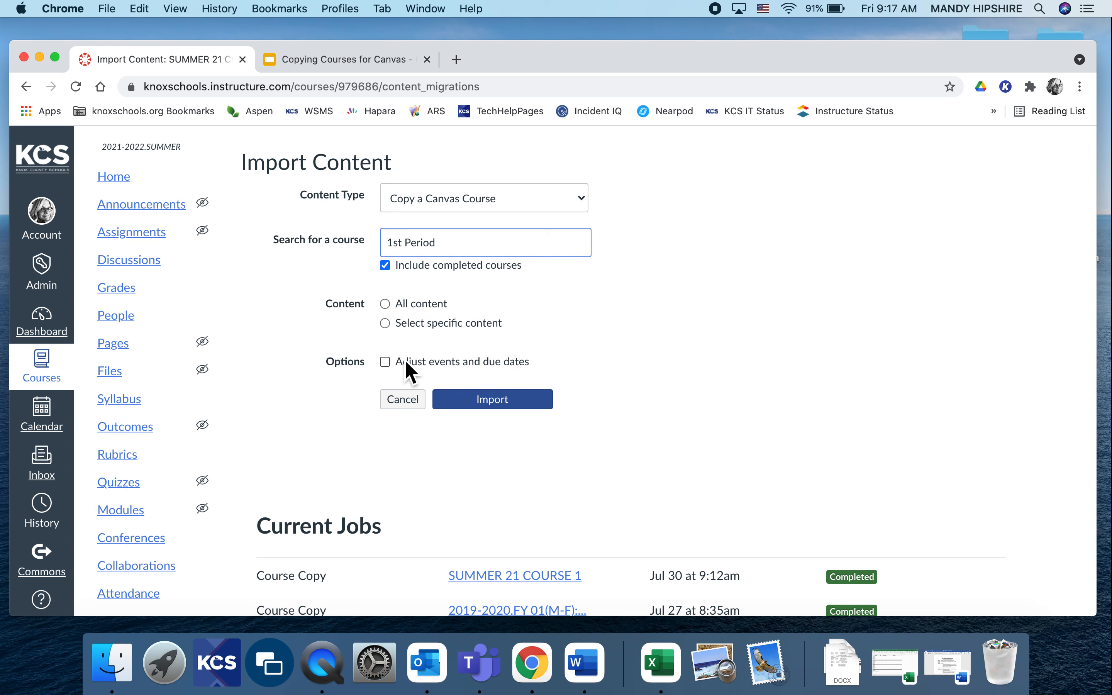
left_click(387, 304)
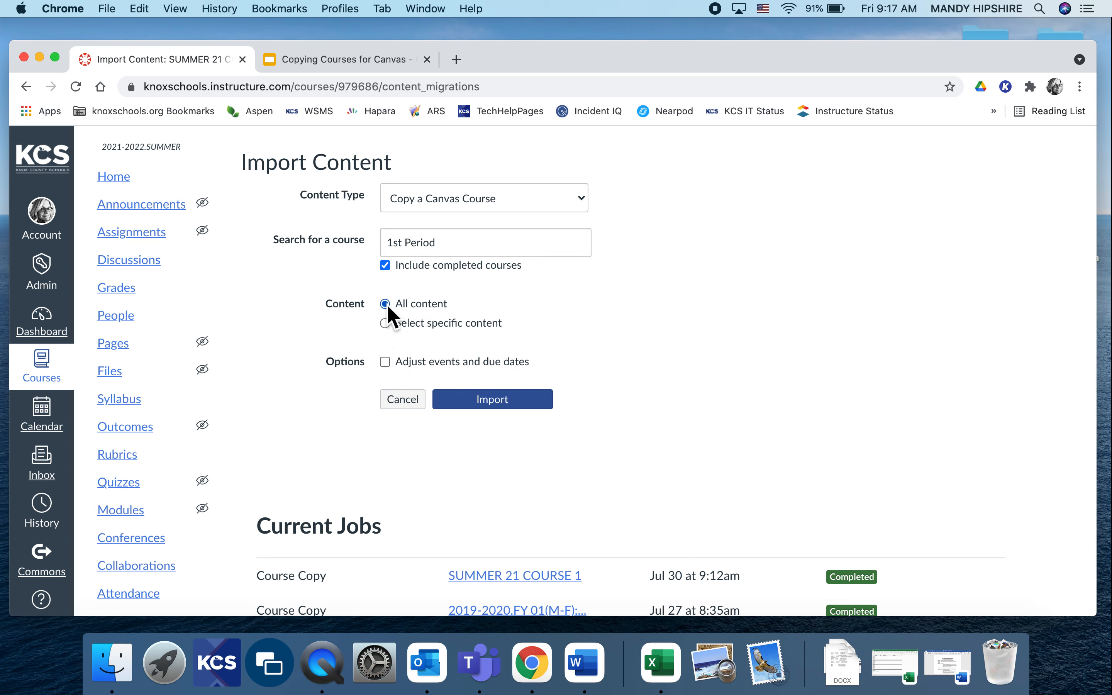
left_click(509, 401)
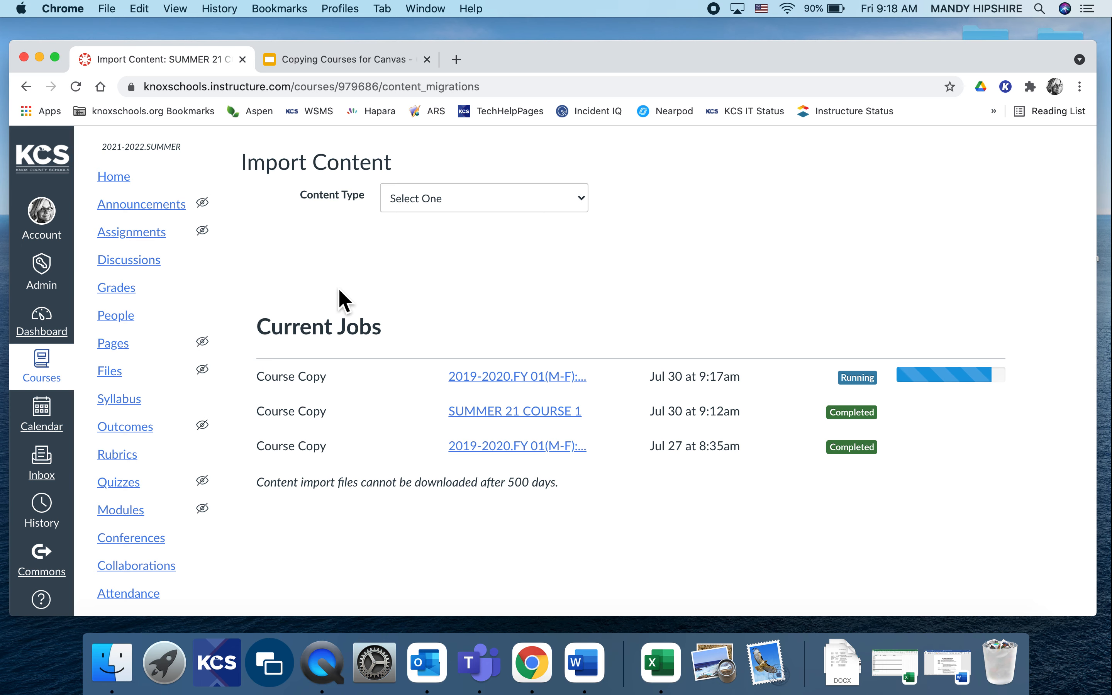
Step: Return to the dashboard and reopen Practice Course 2021-22 from the unpublished courses
left_click(42, 324)
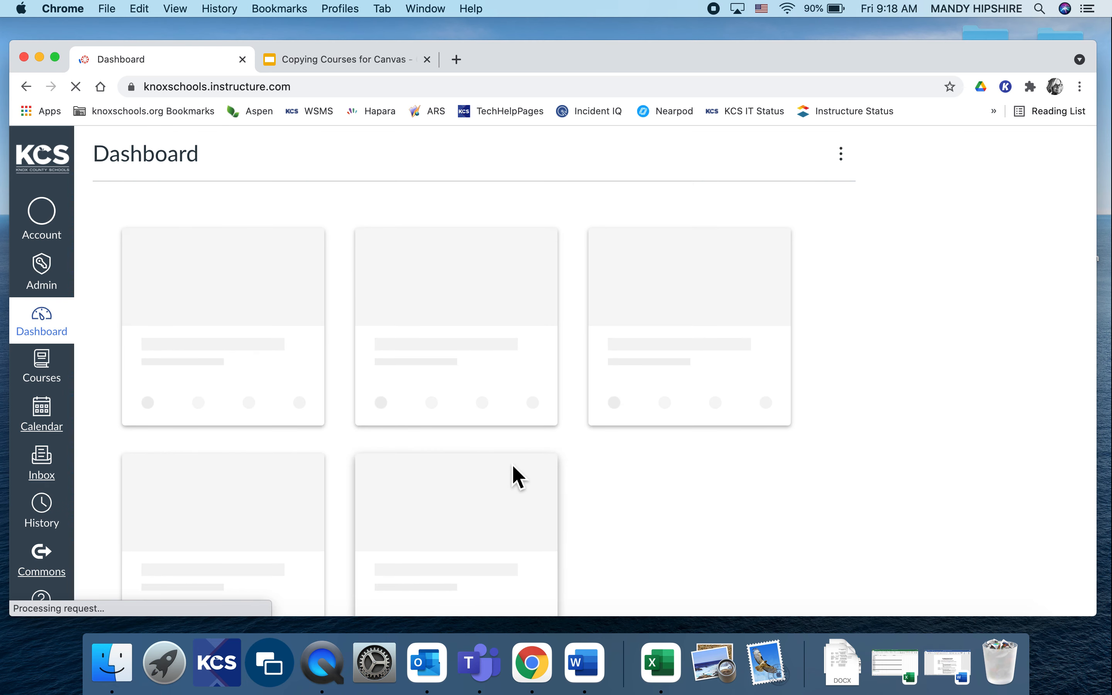
scroll(513, 466, "down", 10)
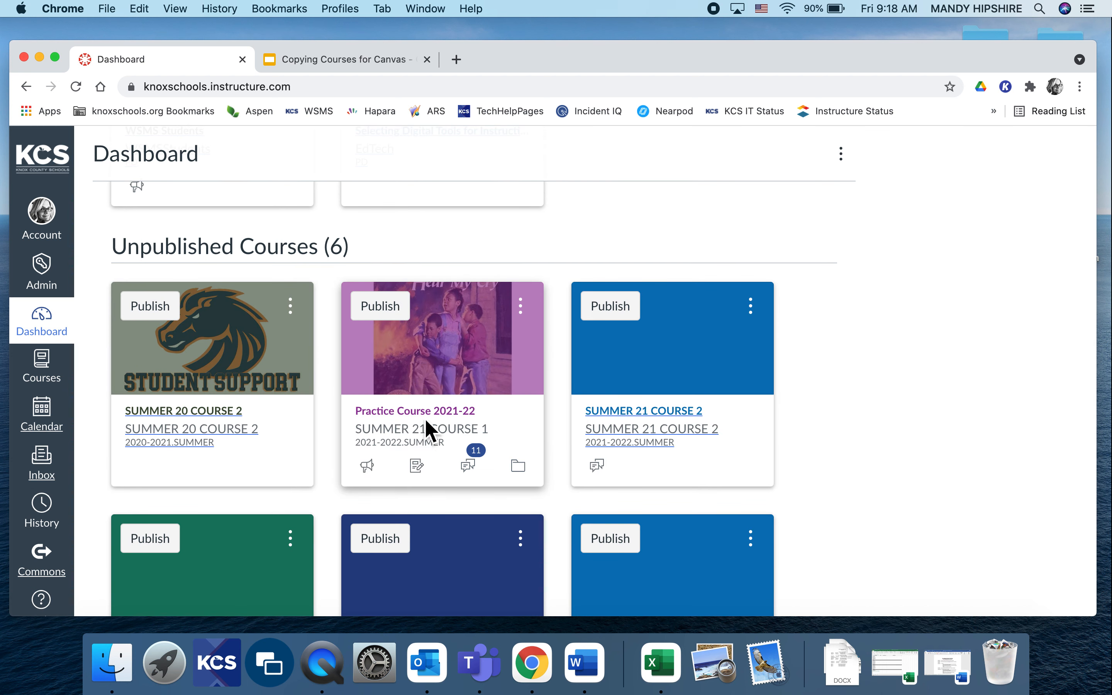
left_click(406, 410)
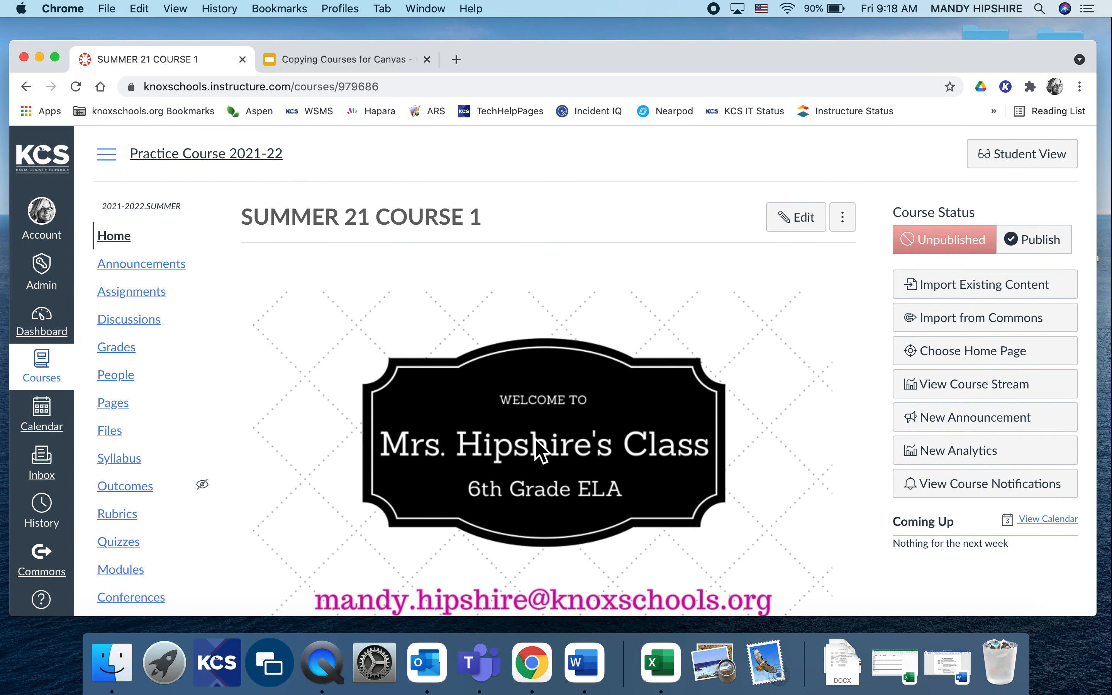
Step: Look over the course's home page and open its Modules page
scroll(535, 442, "down", 2)
scroll(535, 439, "down", 5)
scroll(535, 439, "up", 6)
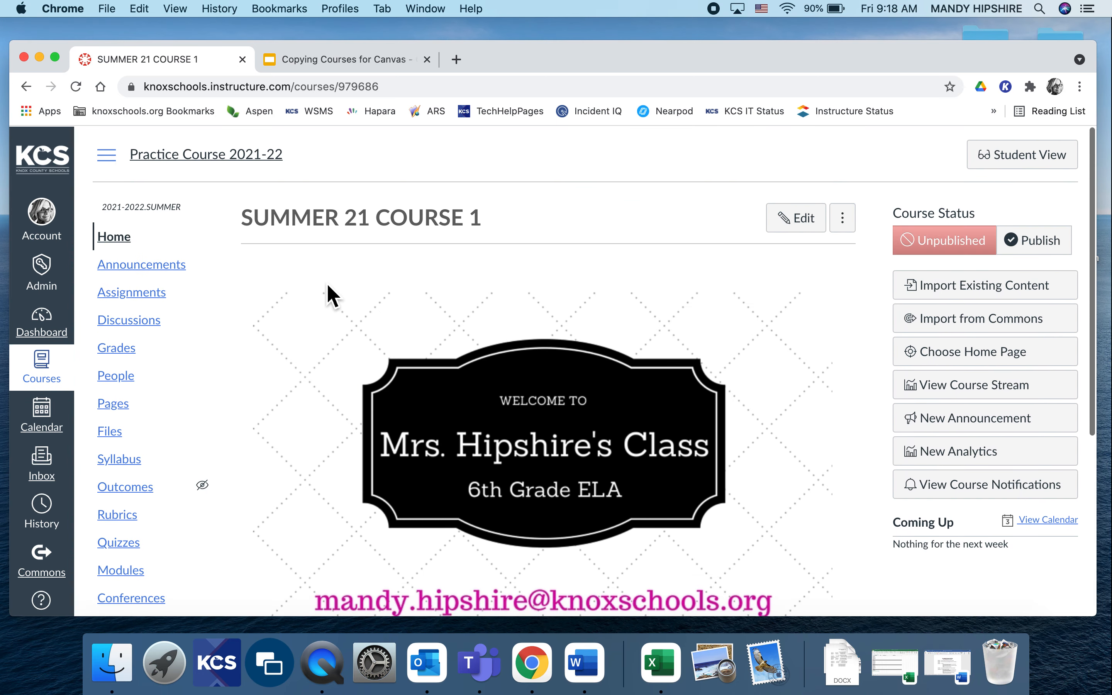
scroll(99, 442, "down", 2)
left_click(108, 476)
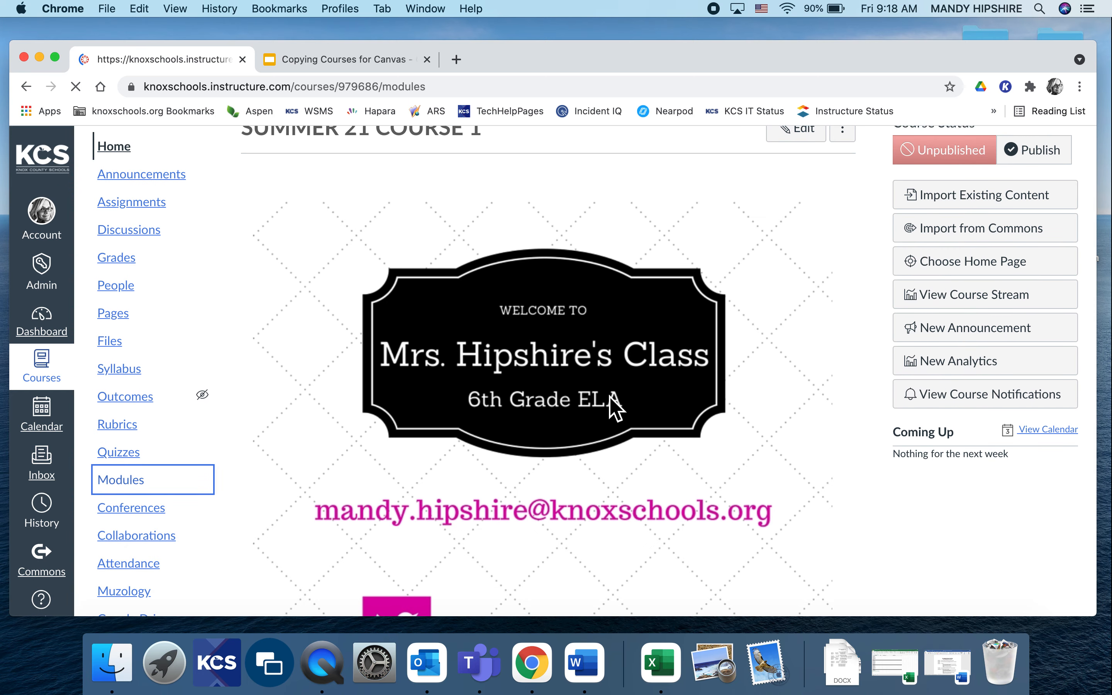
Step: Look through the imported modules and their items in Practice Course 2021-22
scroll(608, 486, "down", 15)
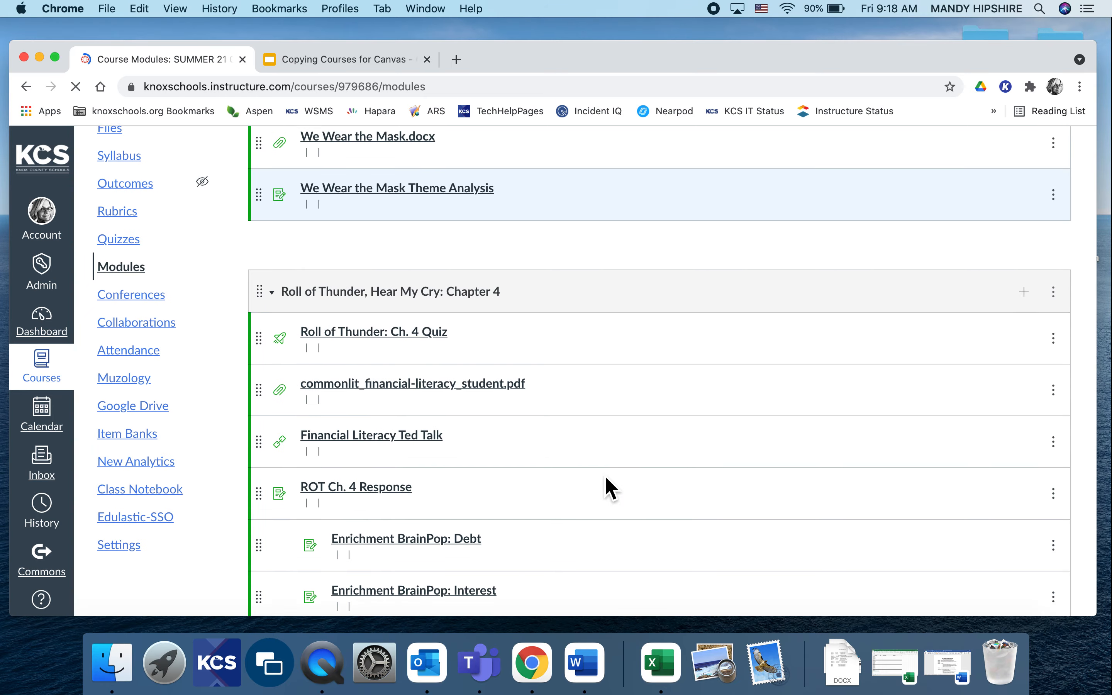
scroll(608, 487, "down", 20)
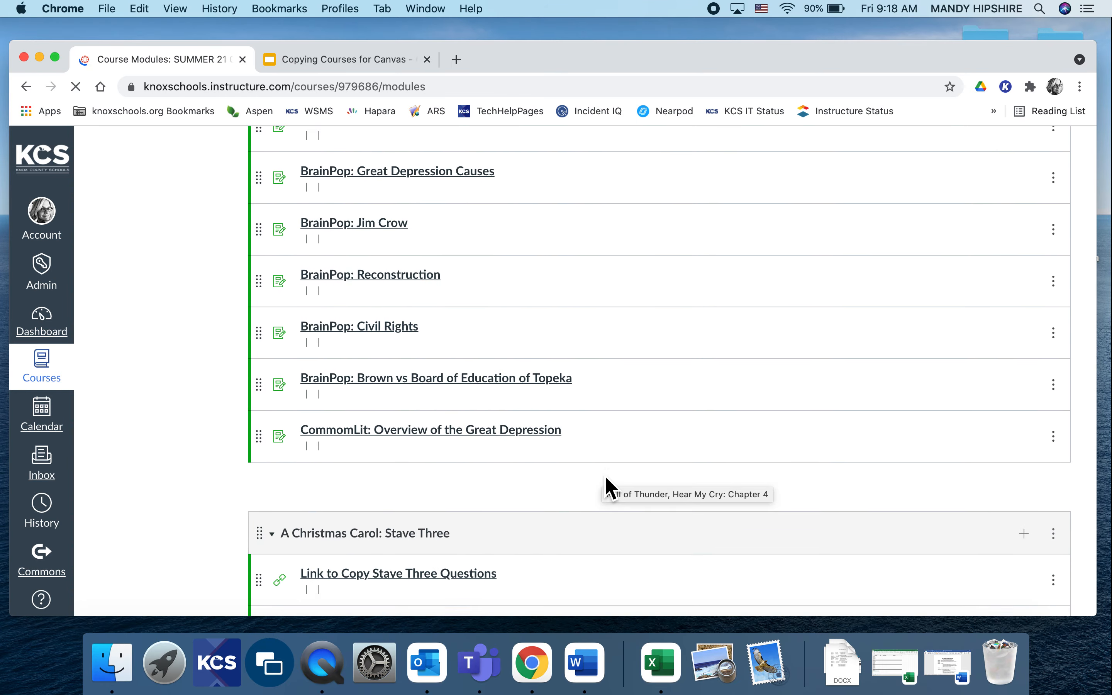
scroll(605, 478, "down", 10)
scroll(605, 478, "up", 20)
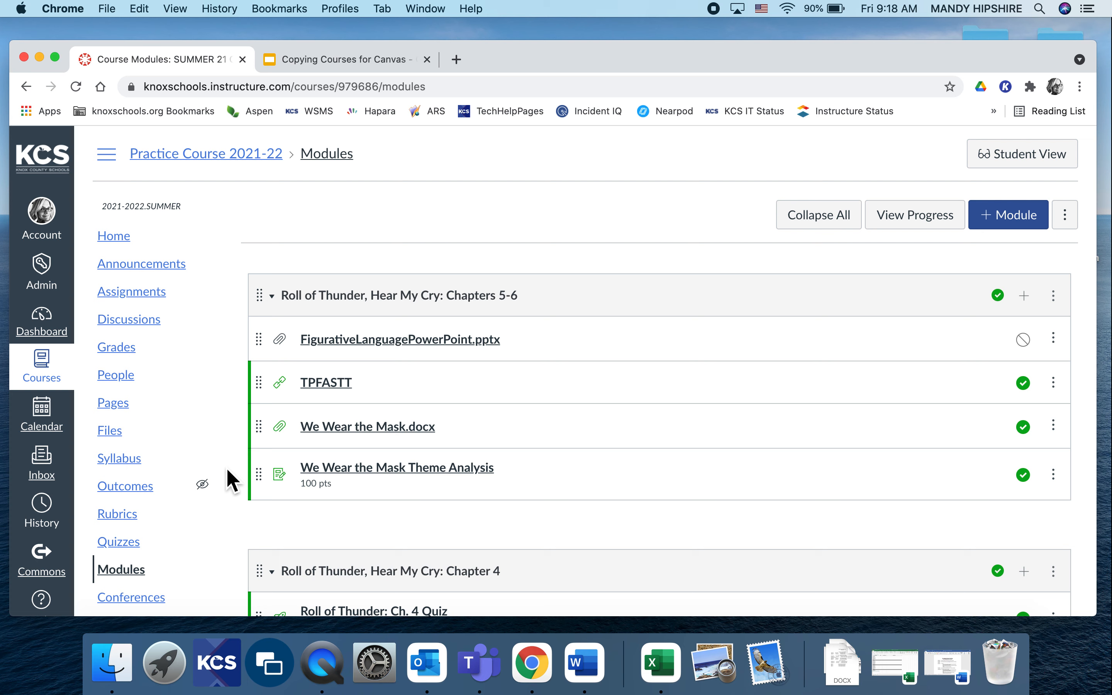
Step: Open SUMMER 21 COURSE 2 from the dashboard's unpublished courses and start importing existing content into it
left_click(39, 329)
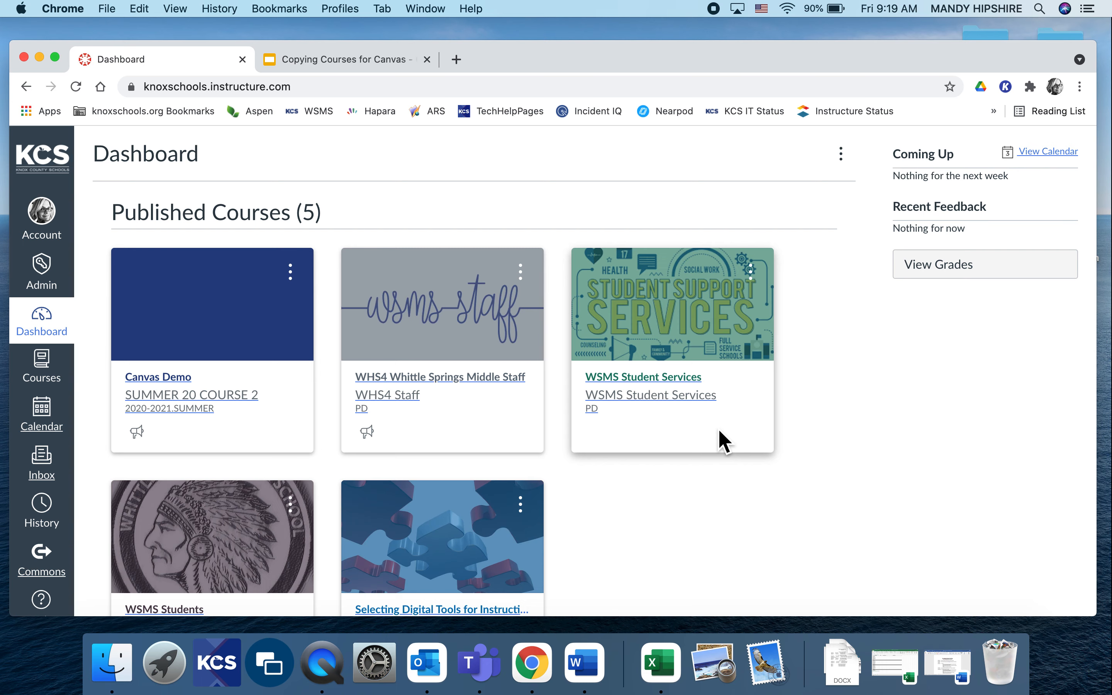
scroll(720, 432, "down", 8)
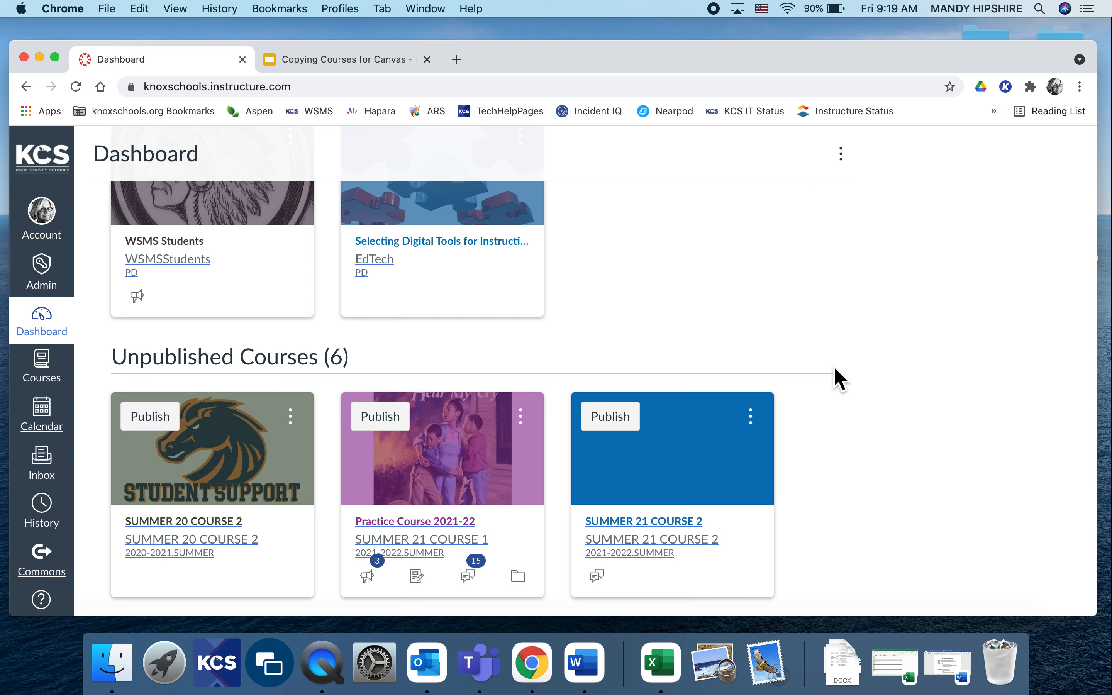
scroll(759, 319, "down", 2)
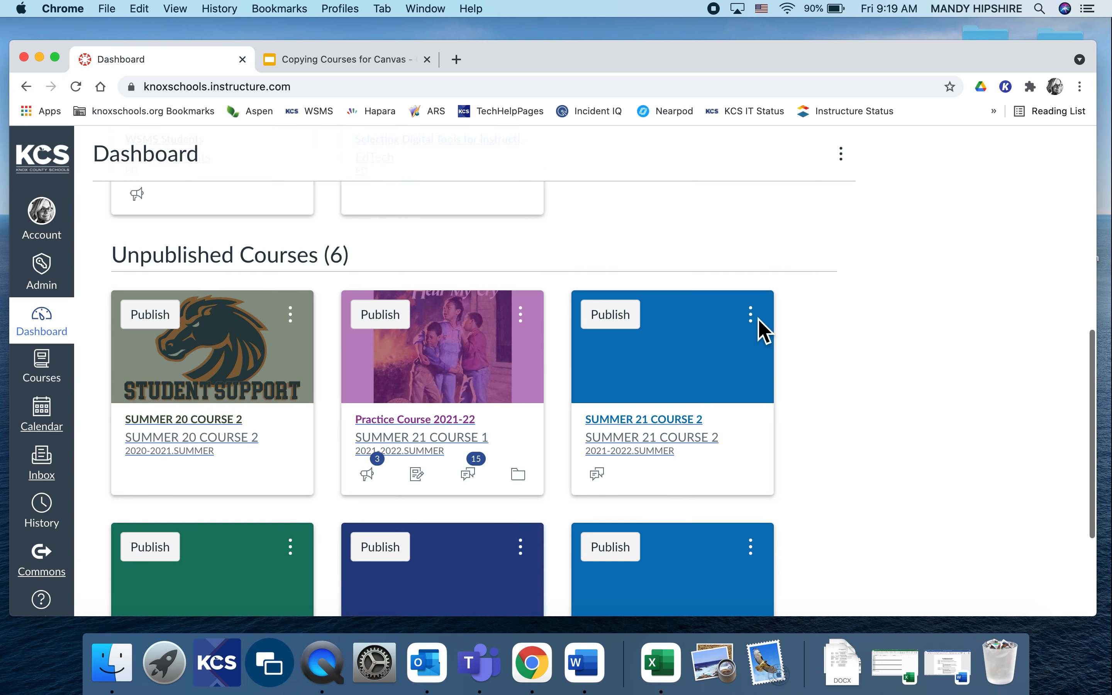
left_click(618, 420)
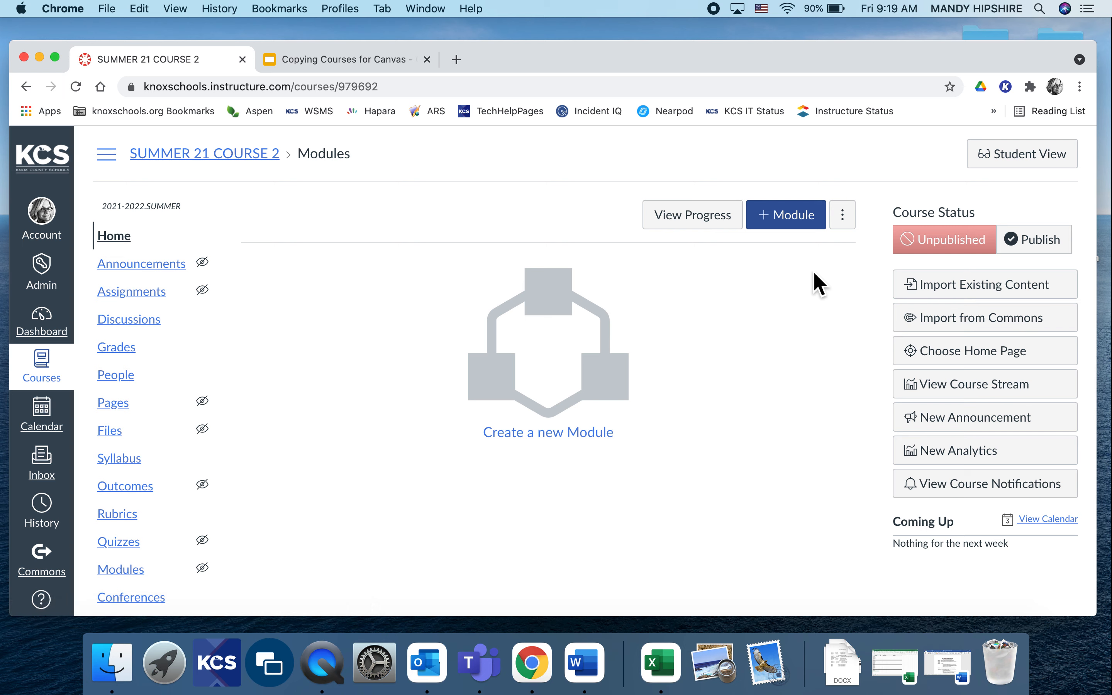
left_click(973, 290)
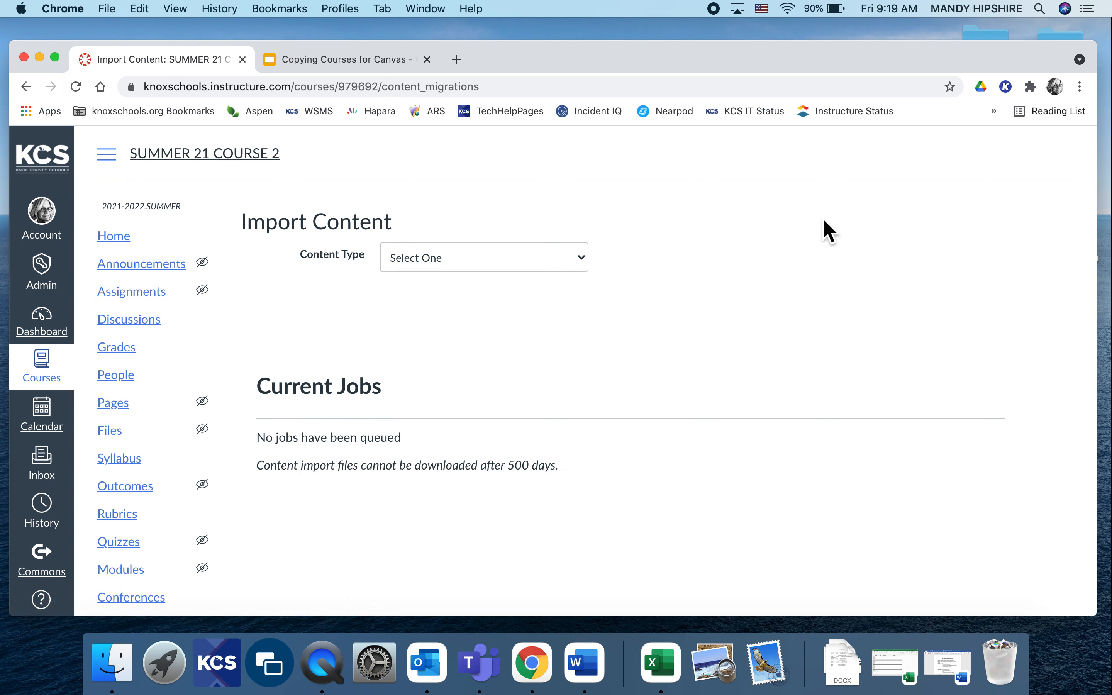
Step: Set the import content type to Copy a Canvas Course and search for the source course with "2019-20"
left_click(460, 258)
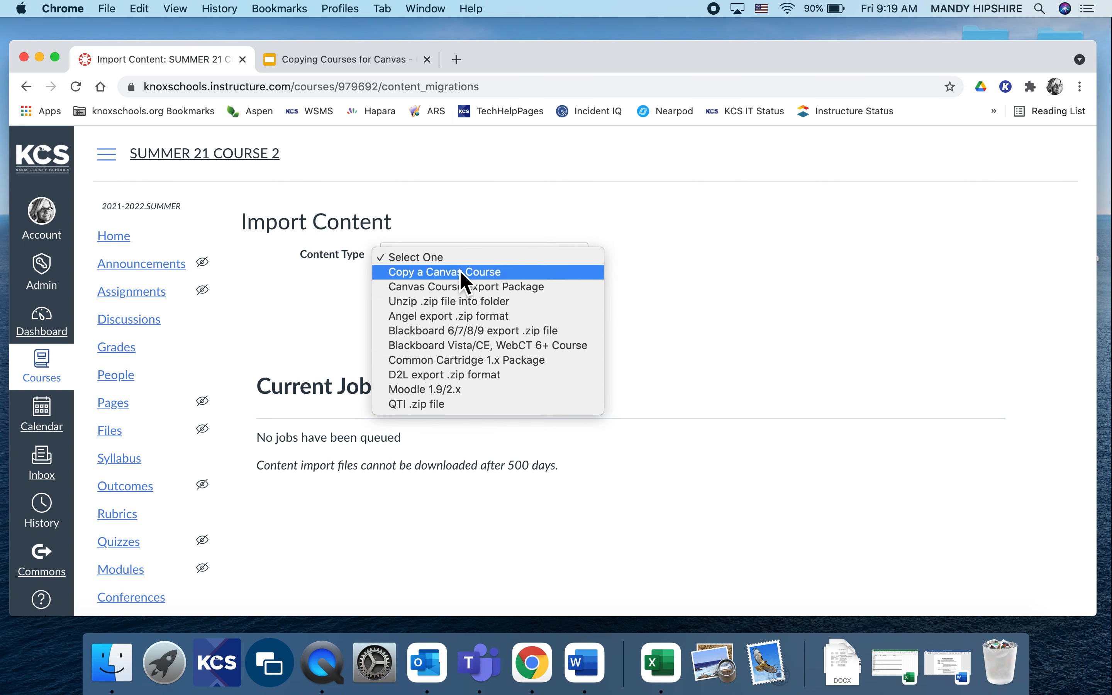
left_click(461, 271)
left_click(450, 303)
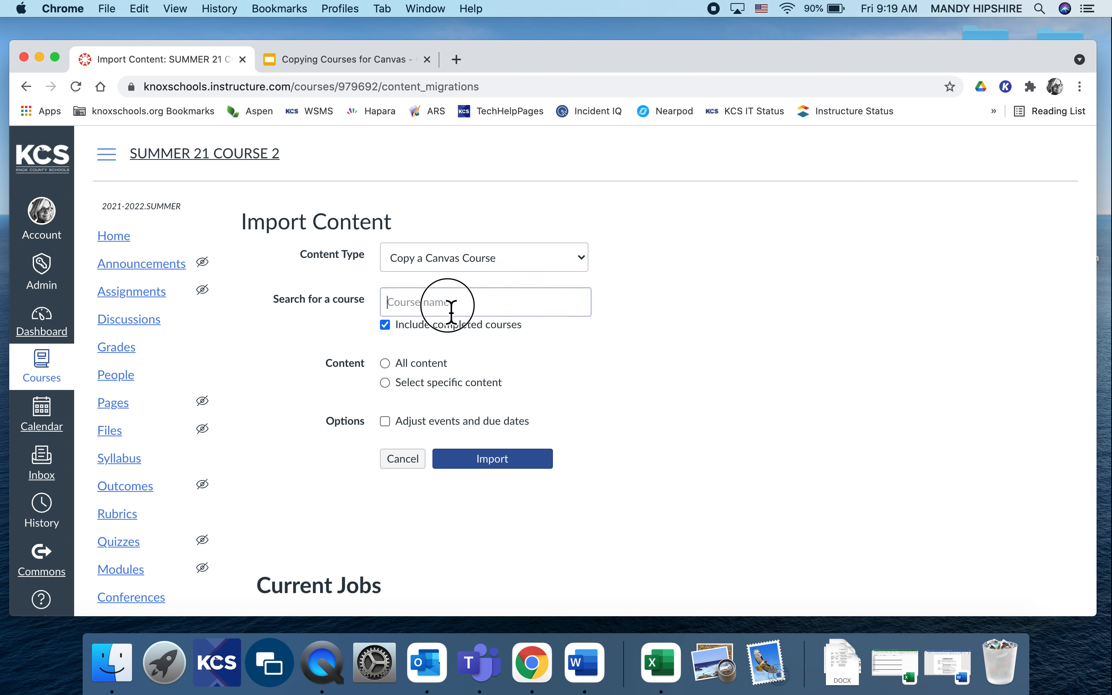
type("20")
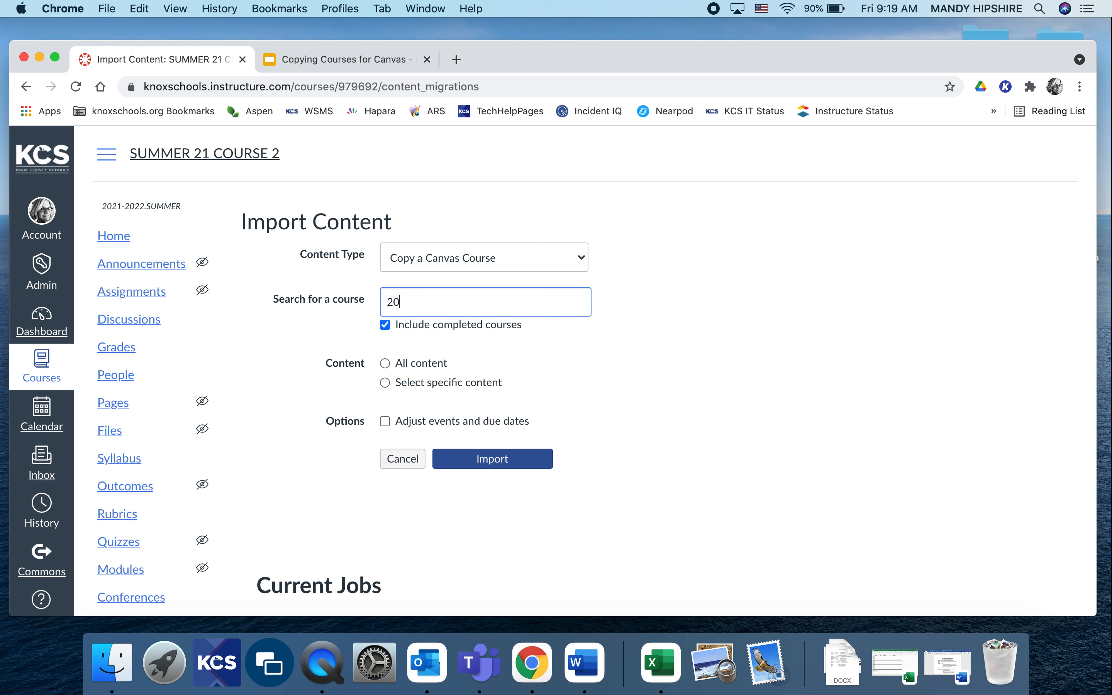
type("19-20")
Step: Choose the 1st Period course as the source, queue an import of specific content, and open its content selection
left_click(420, 430)
left_click(390, 385)
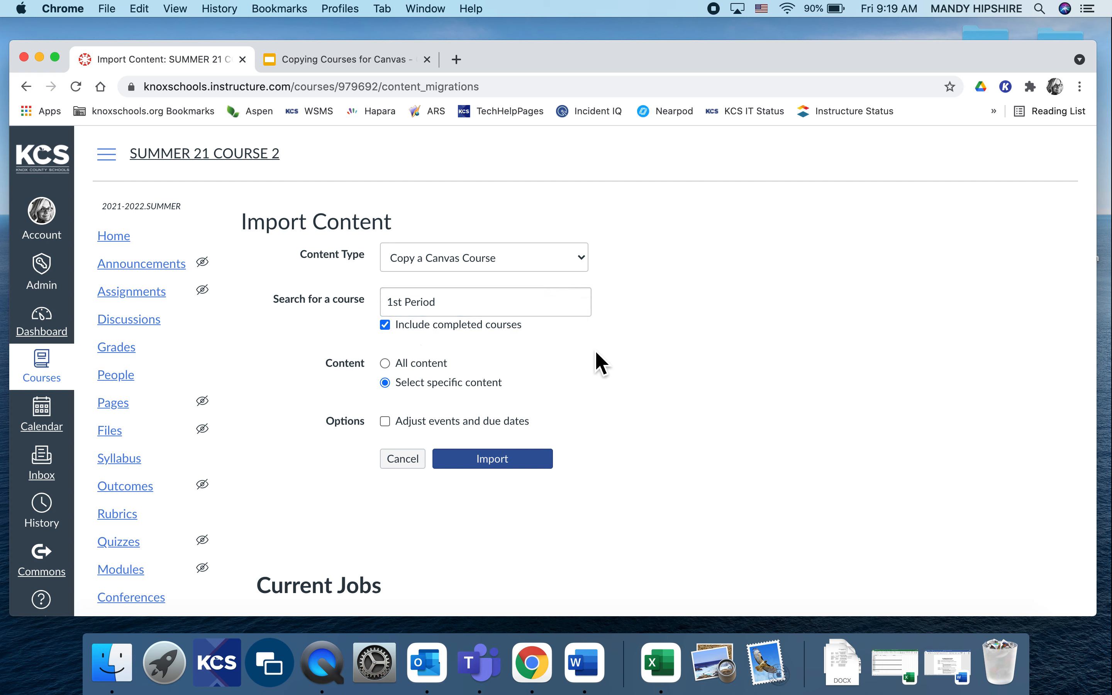
left_click(492, 458)
left_click(938, 433)
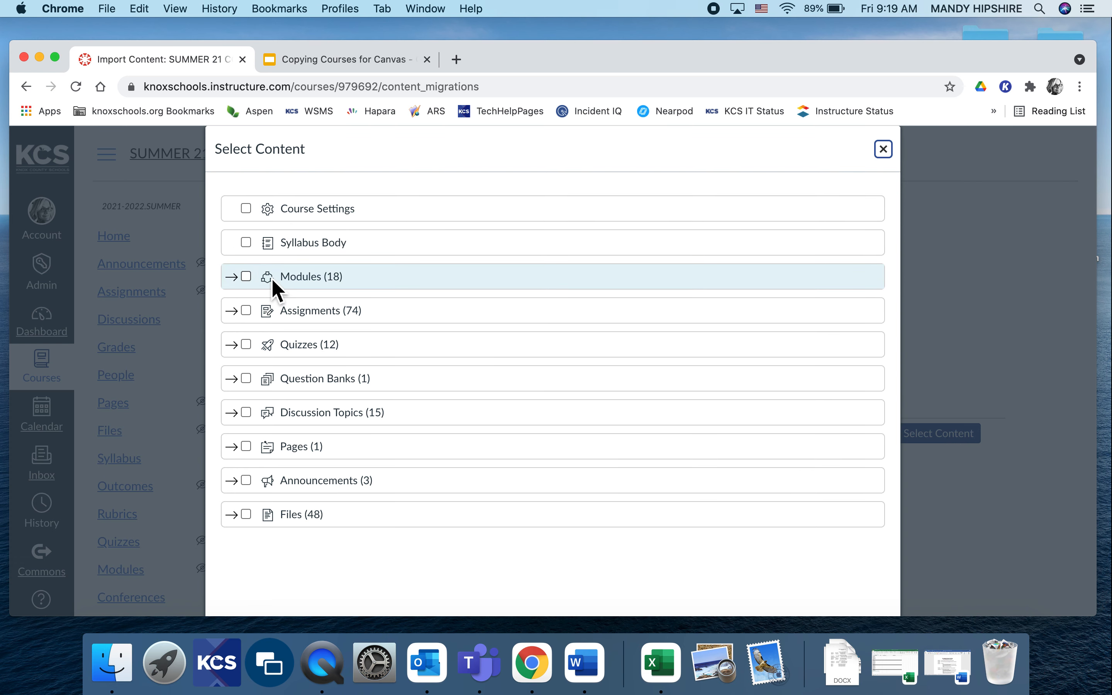
Step: Mark only the Freak the Mighty modules for Chapters 16-20, 11-15, 6-10 and 1-5 for import
left_click(247, 277)
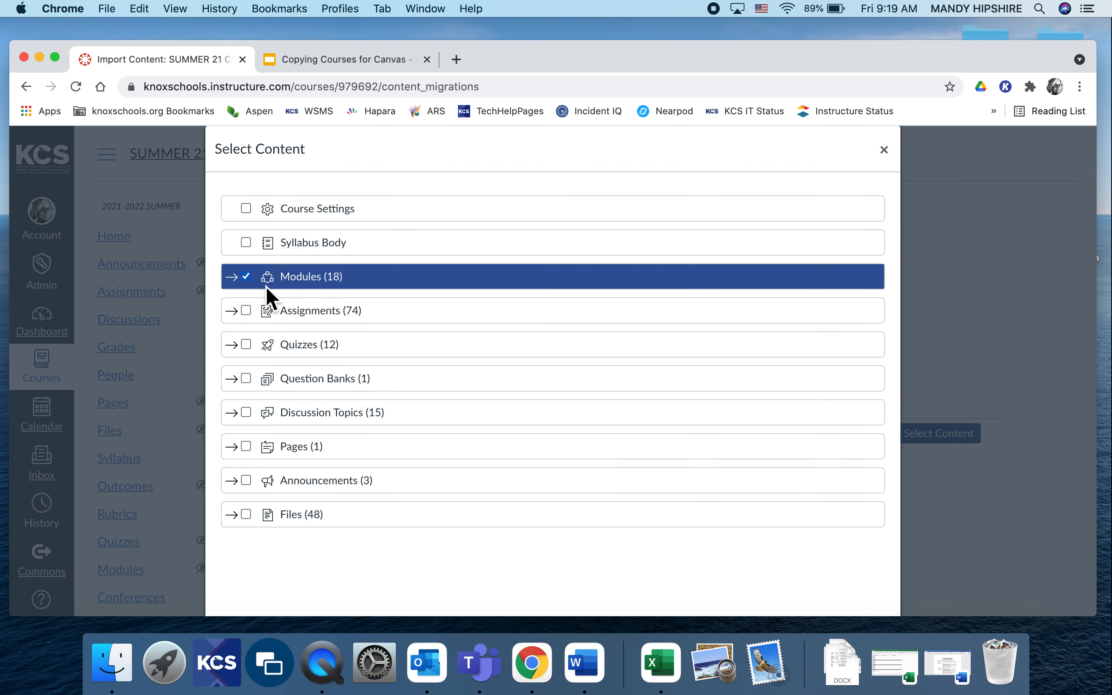
left_click(232, 277)
scroll(294, 304, "down", 8)
left_click(271, 223)
left_click(271, 247)
left_click(272, 273)
left_click(272, 297)
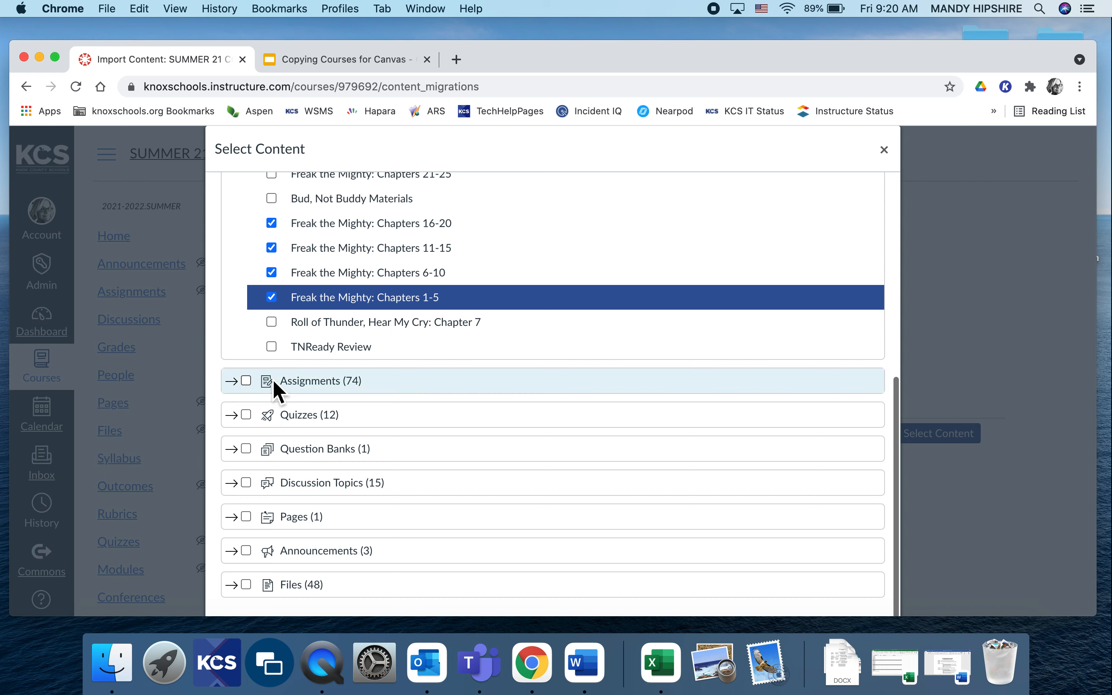
Step: Expand Assignments down to the individual Imported Assignments, look over the available items, and close the content selection without submitting it
left_click(292, 382)
left_click(292, 382)
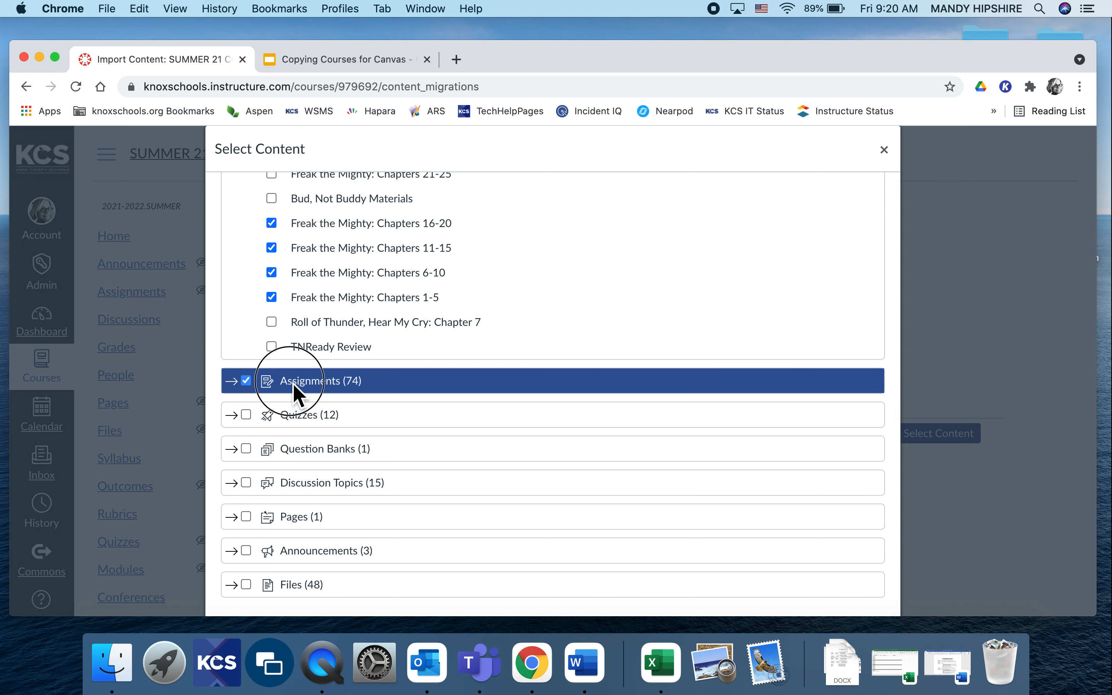
left_click(233, 383)
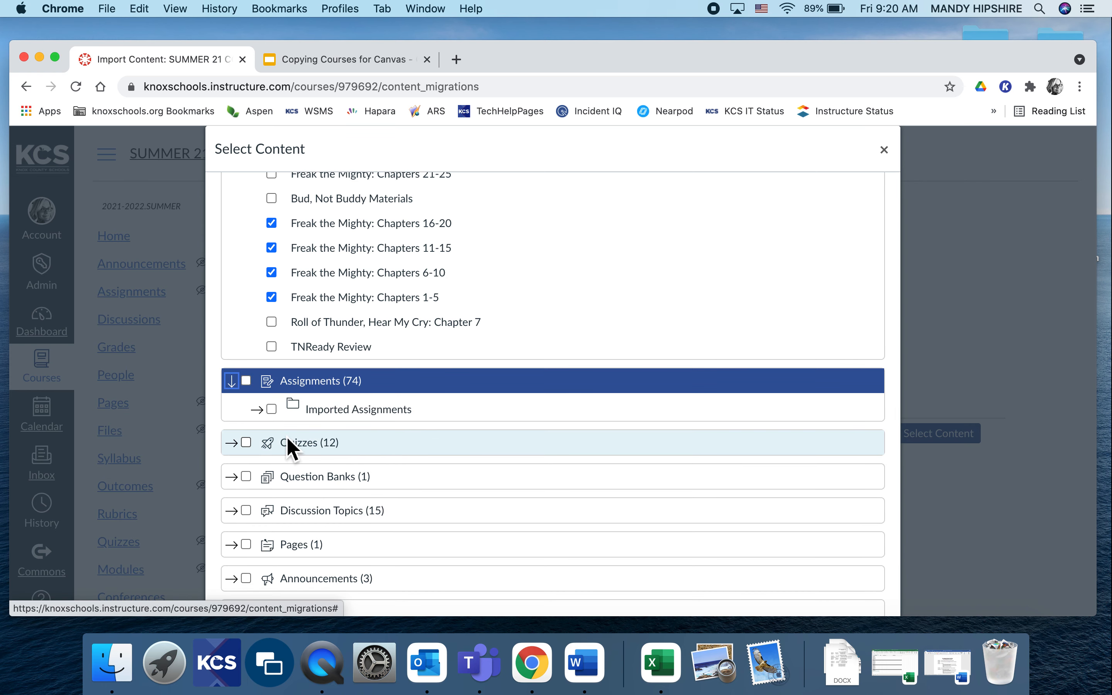
left_click(262, 410)
scroll(262, 410, "down", 15)
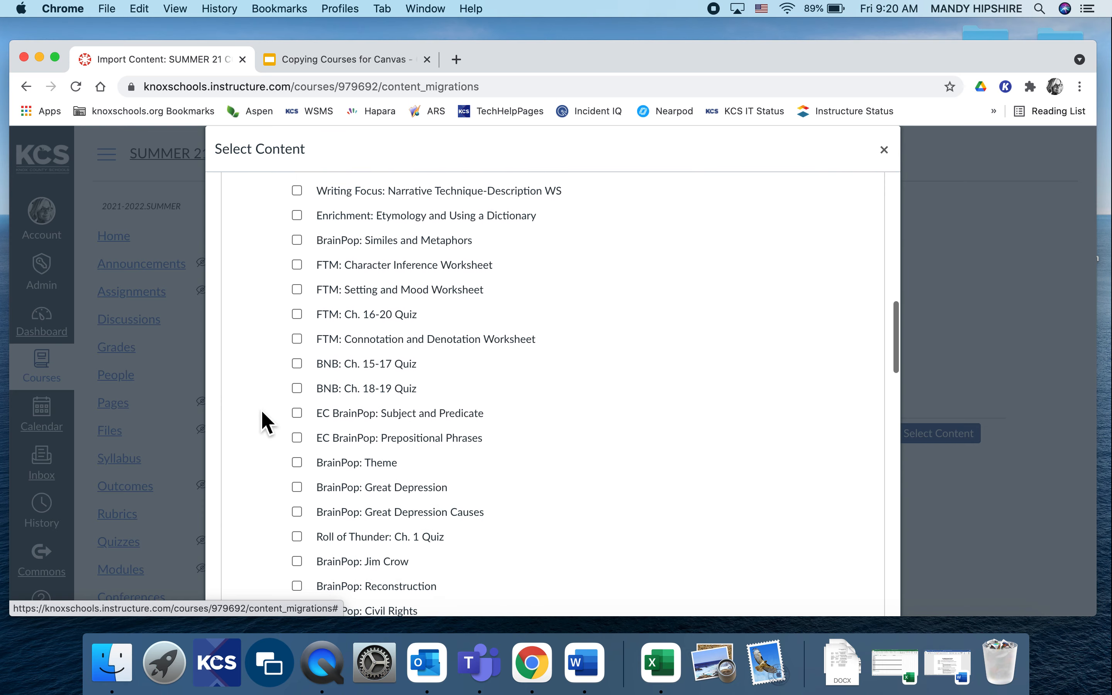
scroll(262, 411, "down", 10)
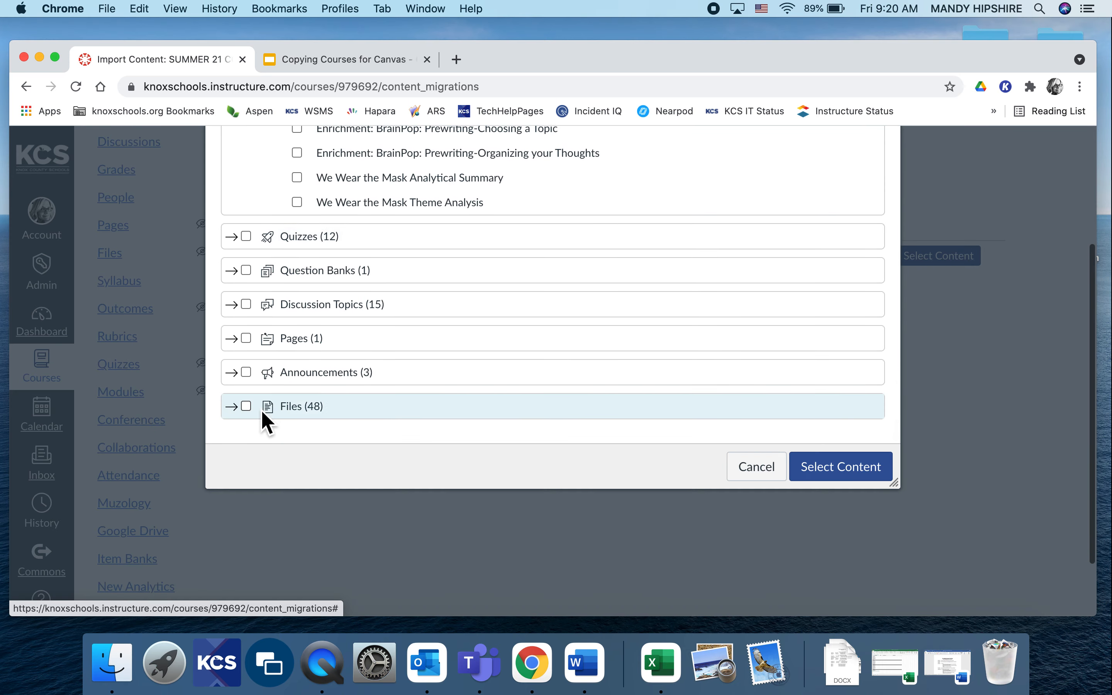
scroll(261, 410, "up", 20)
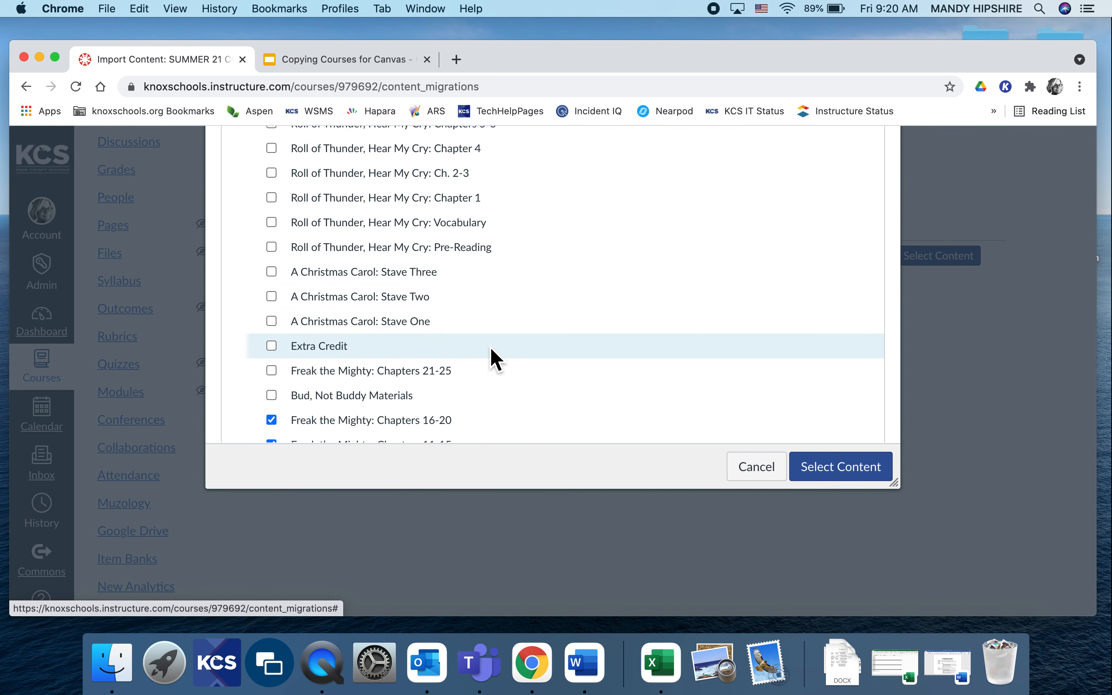
scroll(490, 348, "up", 5)
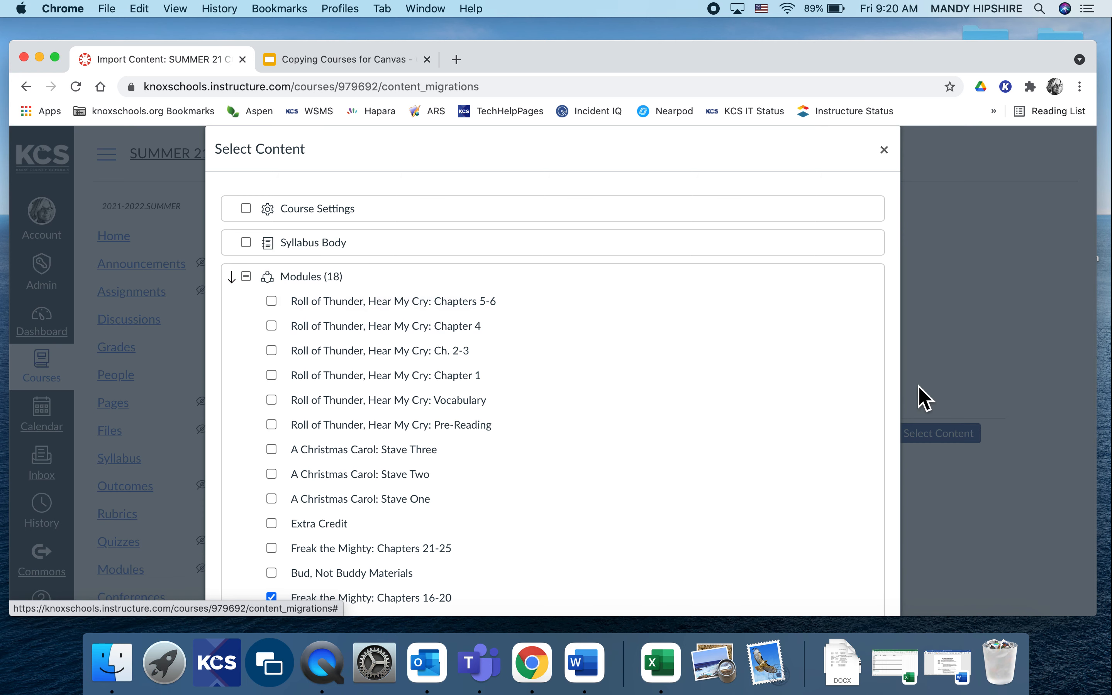
left_click(886, 155)
Step: Return to the dashboard, open Practice Course 2021-22, and publish the course
left_click(41, 321)
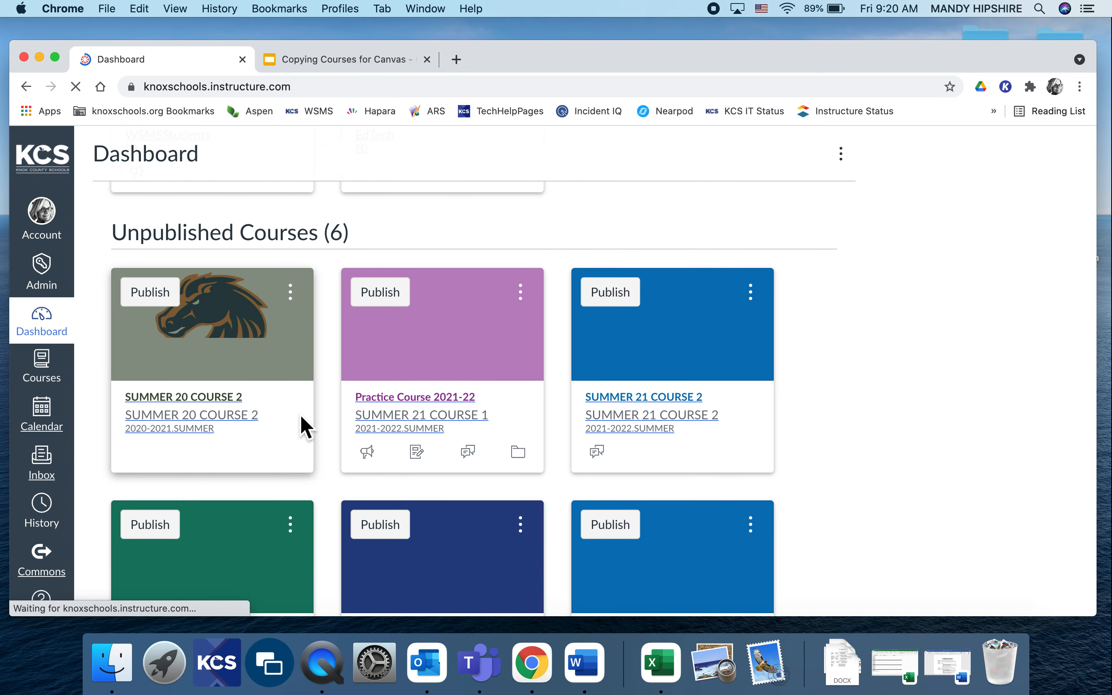
left_click(386, 415)
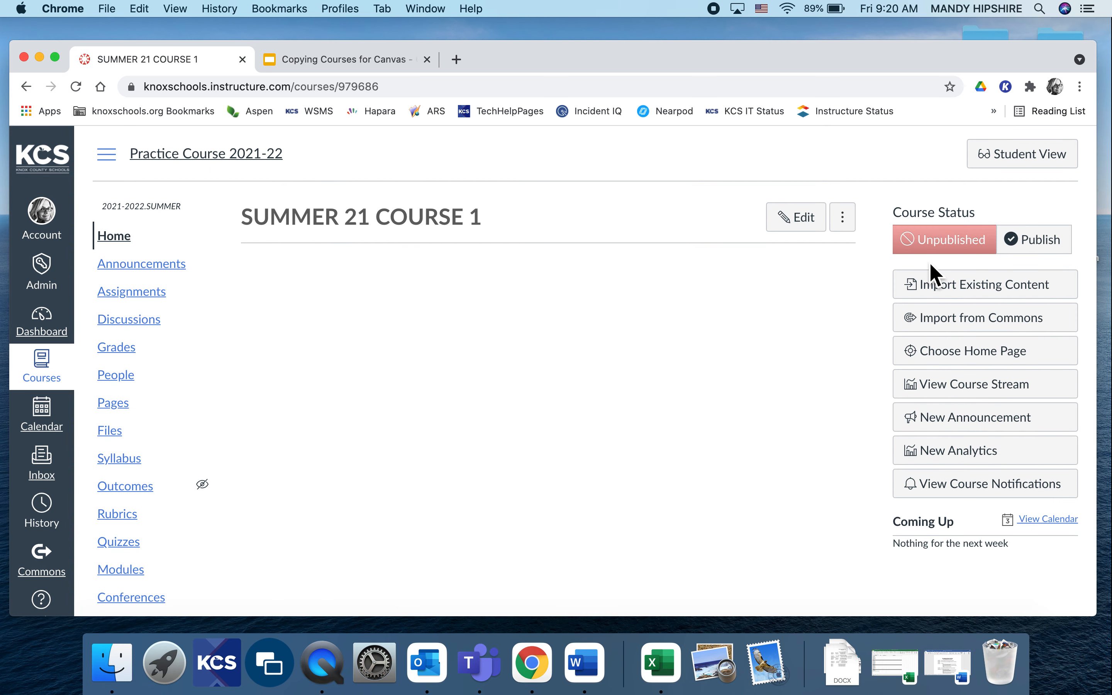
left_click(1013, 239)
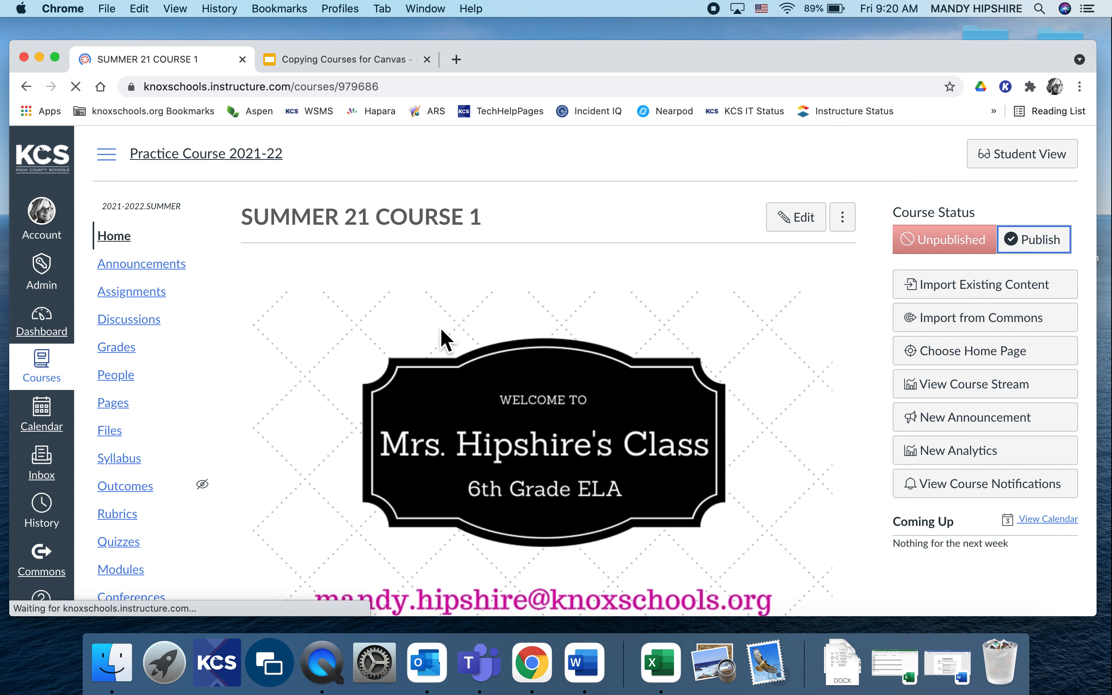
Step: Open the Modules page of Practice Course 2021-22 and check the publish status of its modules and items
left_click(117, 572)
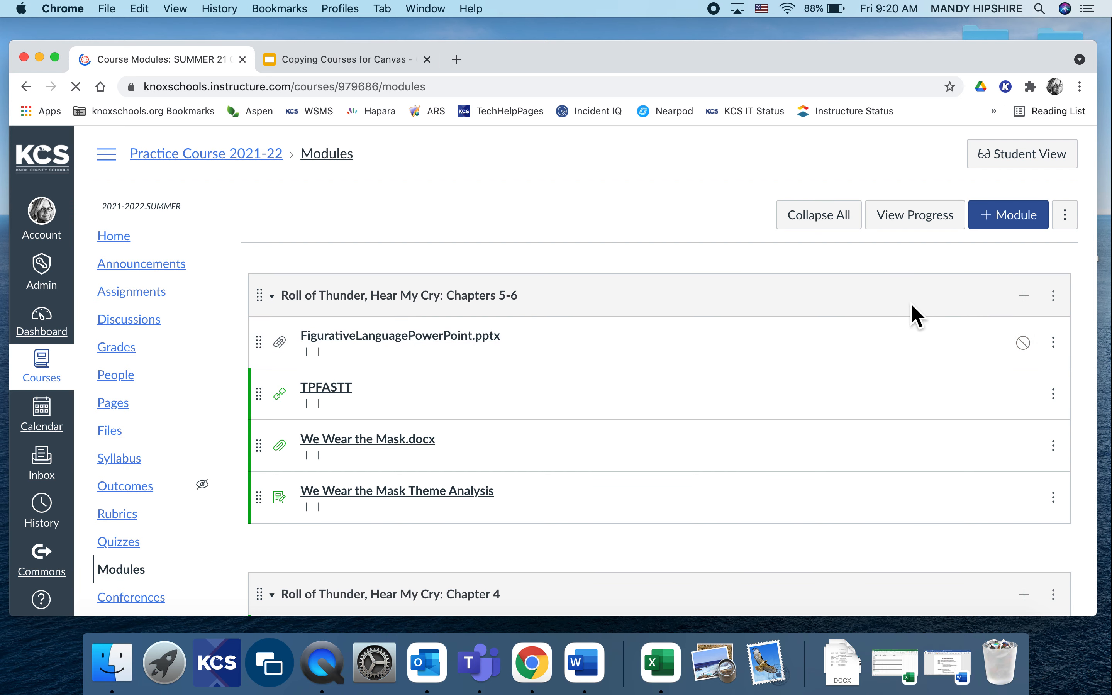
scroll(917, 313, "down", 7)
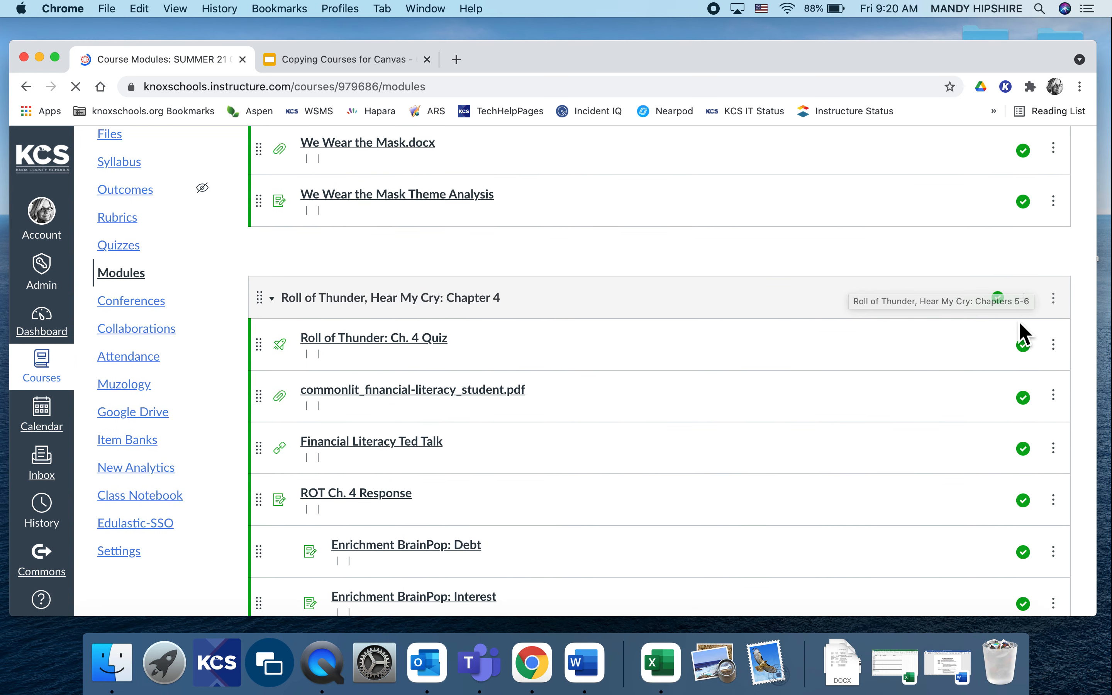
left_click(997, 298)
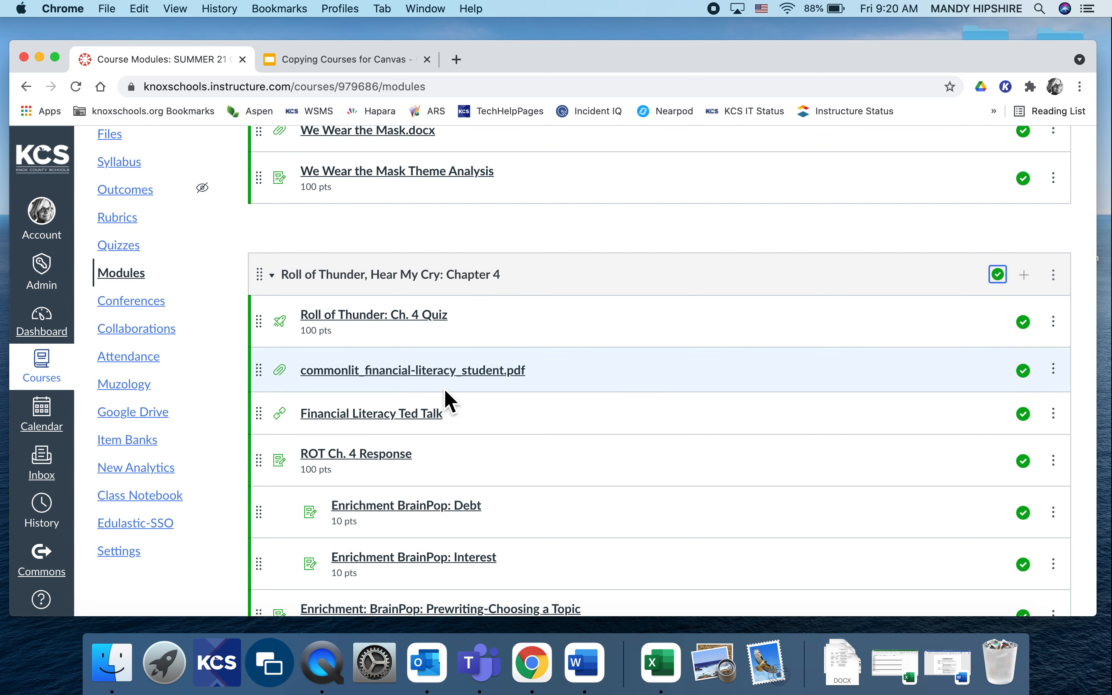
scroll(450, 401, "up", 5)
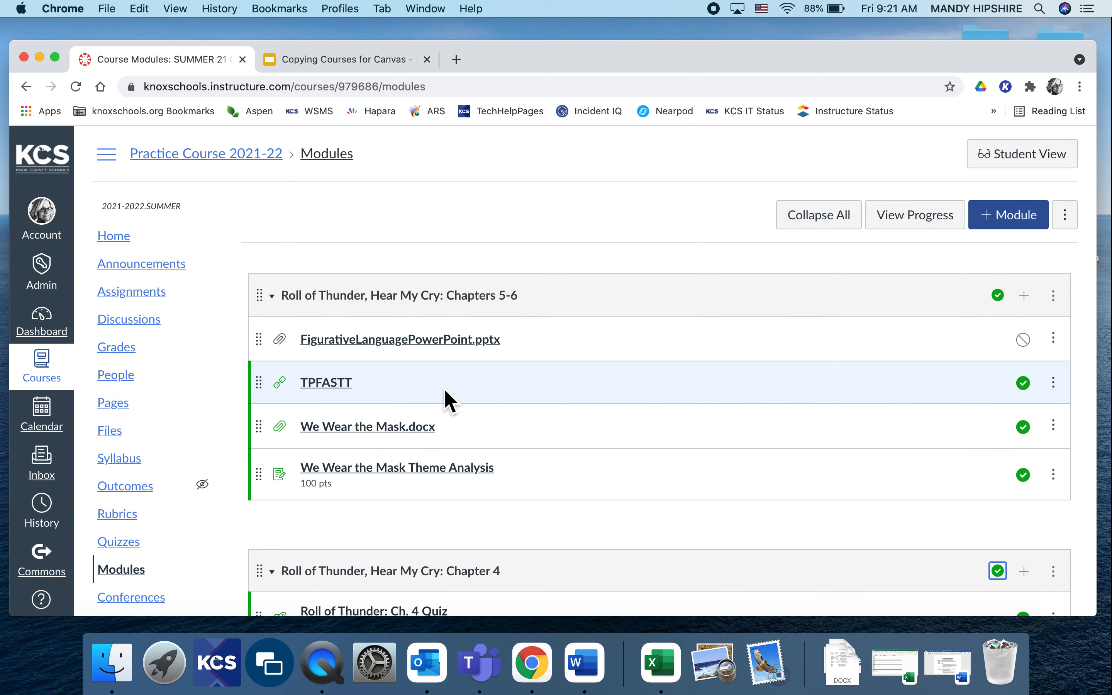